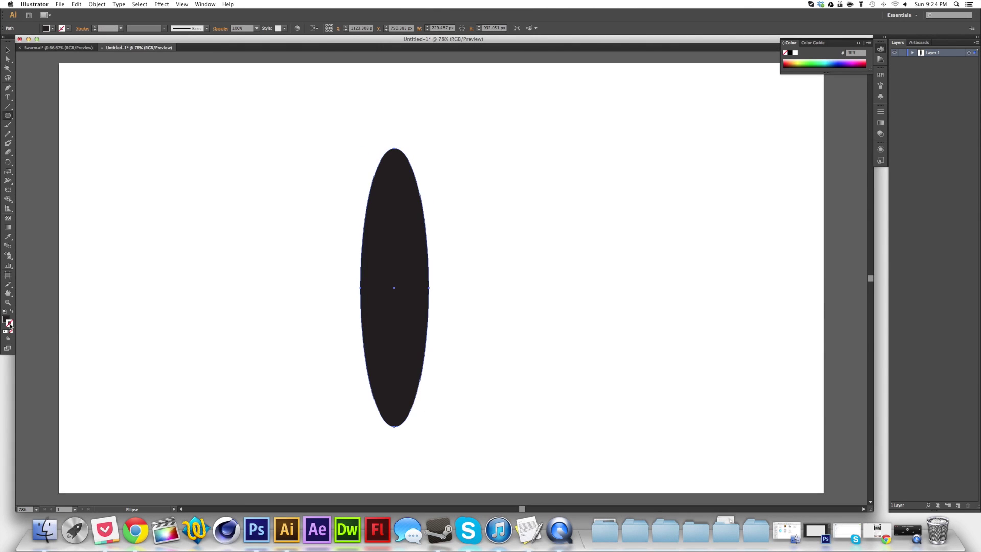
Step: Delete the black ellipse, then draw a black rectangle and rotate it 45° into a diamond
key("Delete")
key("m")
left_click_drag(329, 110, 362, 276)
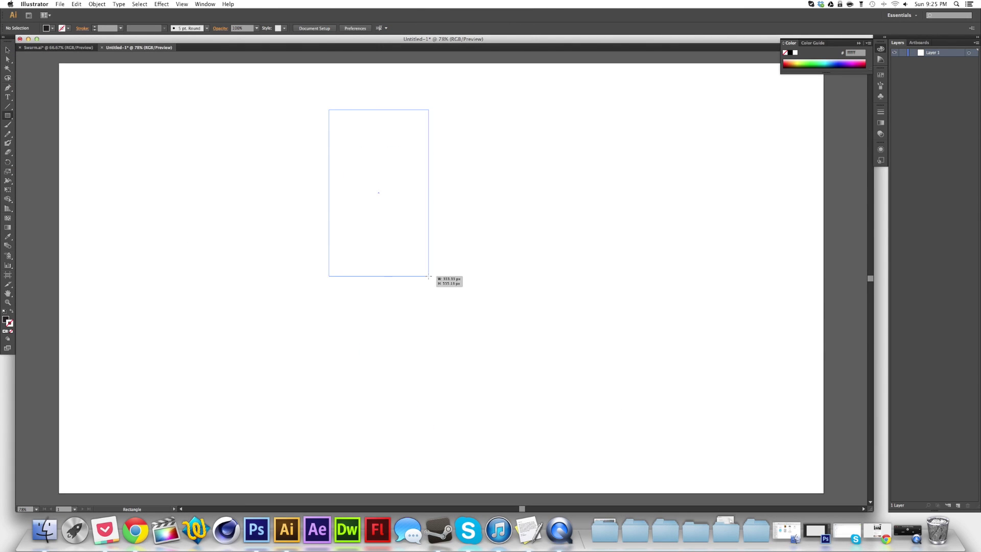
left_click_drag(373, 153, 370, 287)
left_click_drag(376, 120, 397, 147)
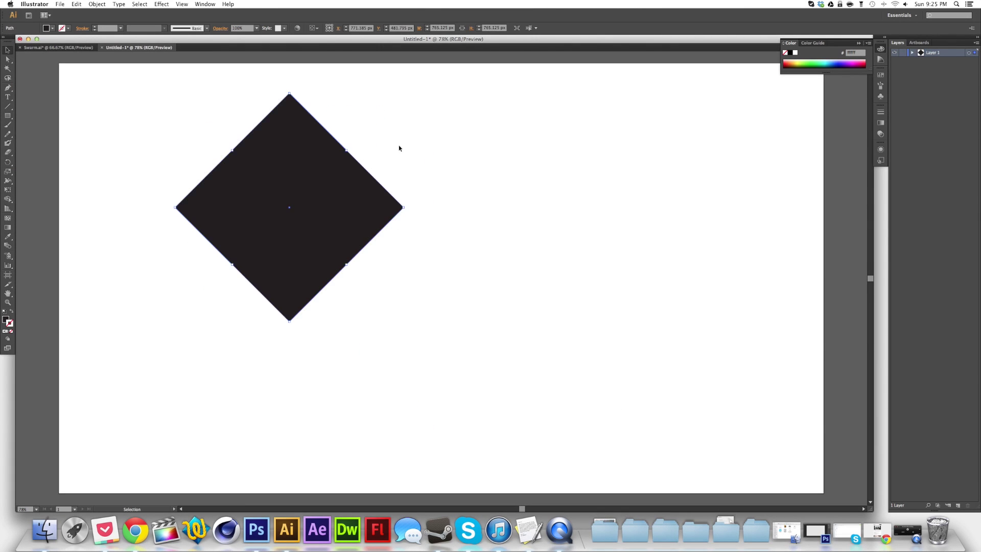
Step: Pull the diamond's left and right anchors inward to make a narrow shape
key("a")
left_click_drag(404, 207, 372, 209)
left_click_drag(175, 207, 256, 255)
key("v")
Step: Stretch the narrow shape into a long diagonal piece and separate its two pieces
left_click_drag(396, 265, 306, 247)
mouse_move(327, 304)
left_mouse_down()
mouse_move(391, 248)
mouse_move(393, 283)
left_mouse_up()
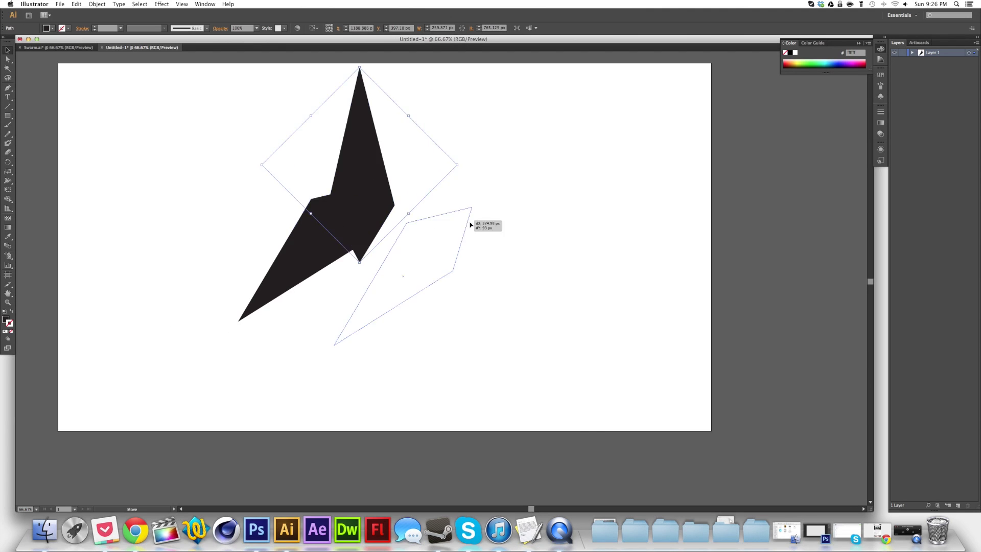
mouse_move(485, 221)
left_mouse_down()
mouse_move(480, 247)
mouse_move(477, 208)
left_mouse_up()
key("a")
key("v")
mouse_move(411, 263)
left_mouse_down()
mouse_move(358, 286)
mouse_move(372, 317)
left_mouse_up()
Step: Slide the lower piece up onto the upper piece to form one bolt
scroll(371, 316, "up", 2)
scroll(661, 287, "down", 2)
left_click_drag(475, 286, 494, 265)
scroll(672, 238, "up", 2)
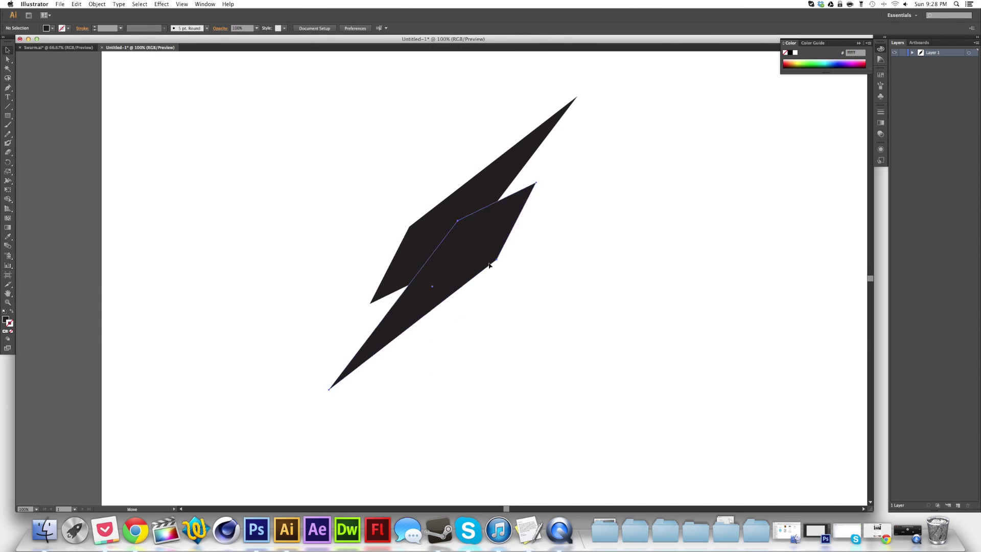
scroll(615, 311, "down", 2)
scroll(616, 311, "down", 1)
mouse_move(580, 344)
left_mouse_down()
mouse_move(542, 290)
mouse_move(554, 289)
mouse_move(532, 319)
left_mouse_up()
left_click_drag(562, 286, 549, 307)
Step: Rotate the lower bolt piece 180° and place it toward the lower left
left_click(635, 318)
left_click(511, 319)
left_click_drag(623, 359, 550, 268)
left_click_drag(617, 339, 515, 321)
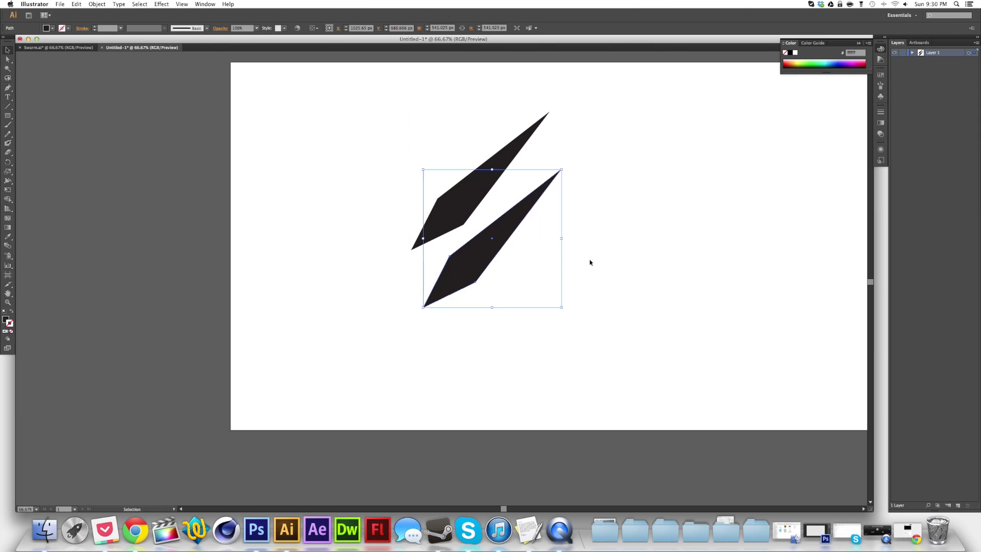
Step: Join the bolt pieces, save as StormBrandingLogo.ai, and fill the bolt light grey
left_click_drag(511, 236, 498, 230)
left_click(515, 223)
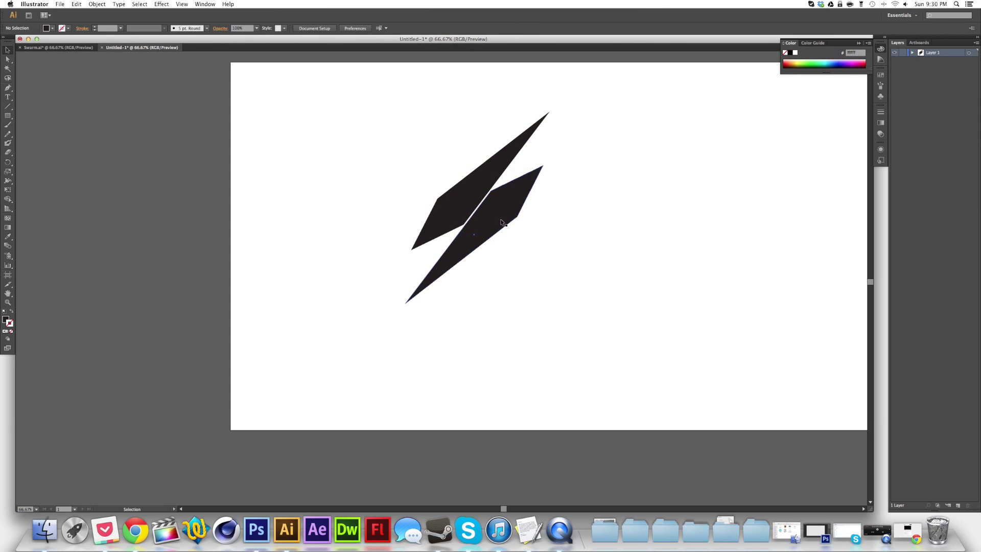
left_click(60, 4)
left_click(76, 65)
type("Storm")
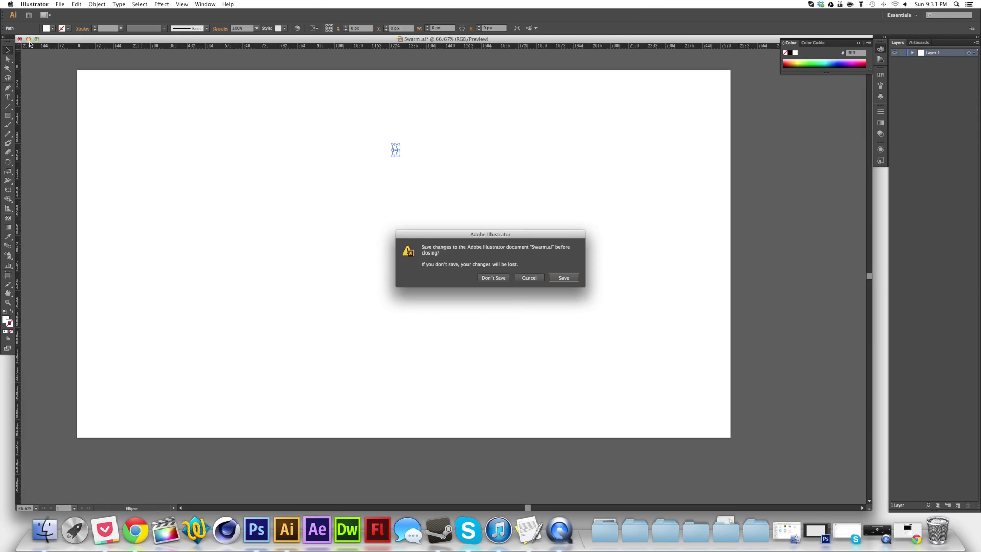
left_click(61, 4)
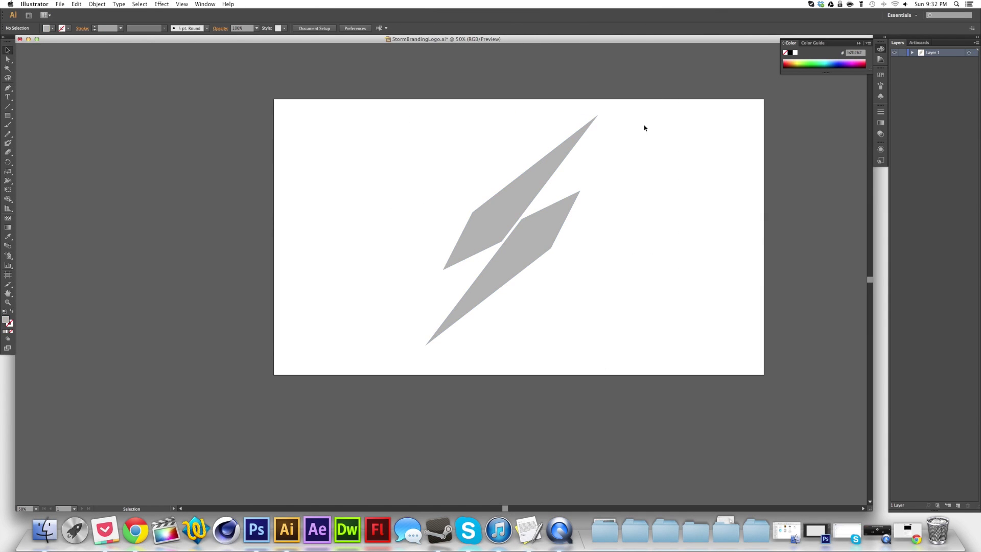
left_click(60, 4)
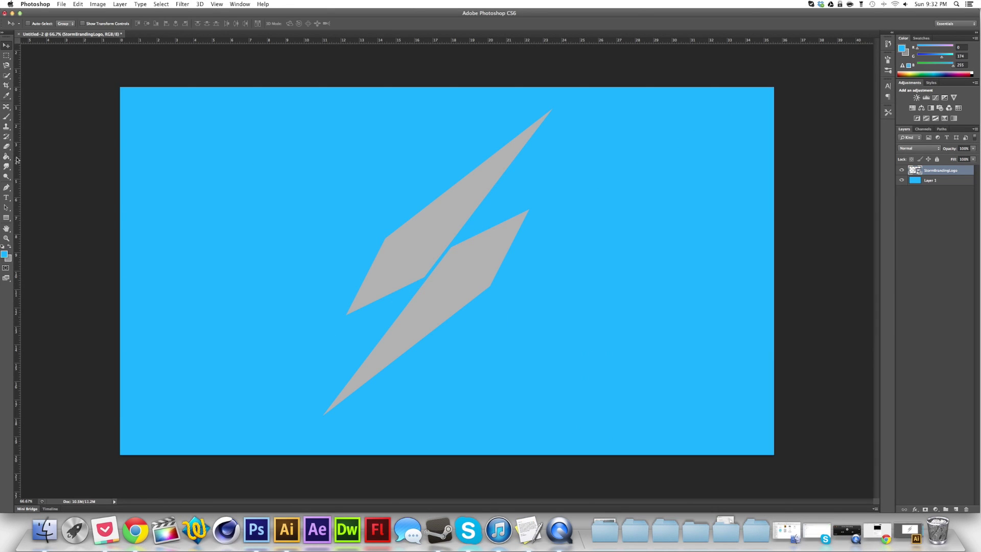
Step: Add Inner Shadow, Color Overlay and Gradient Overlay styles to the bolt layer
double_click(944, 173)
left_click(685, 200)
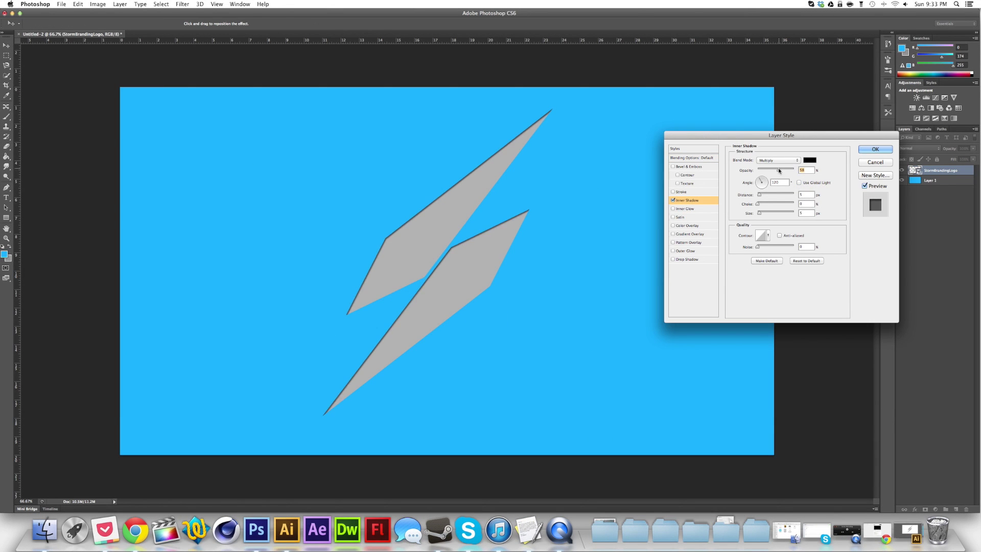
left_click(687, 226)
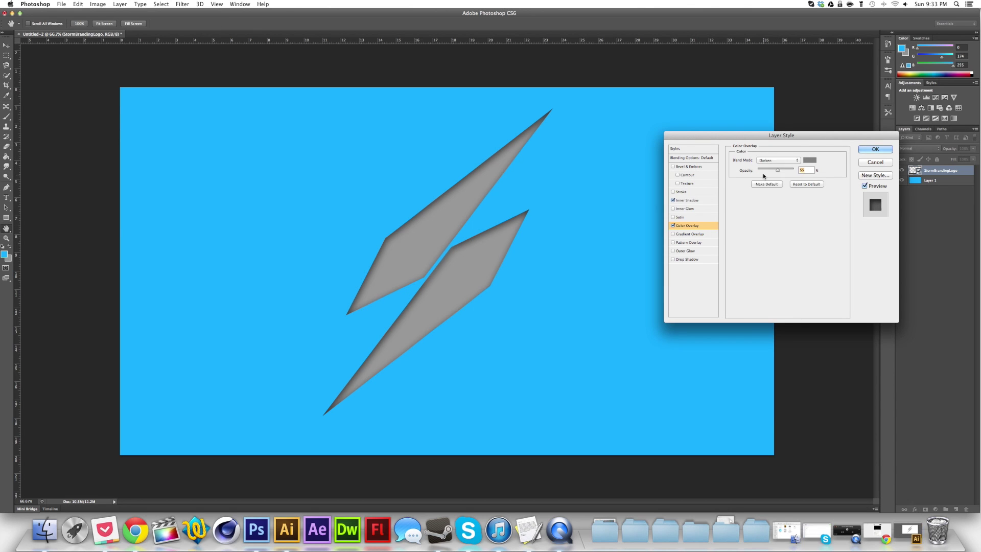
left_click(690, 234)
Step: Set the gradient overlay to a black-to-white gradient with an adjusted stop
left_click(776, 179)
left_click(675, 166)
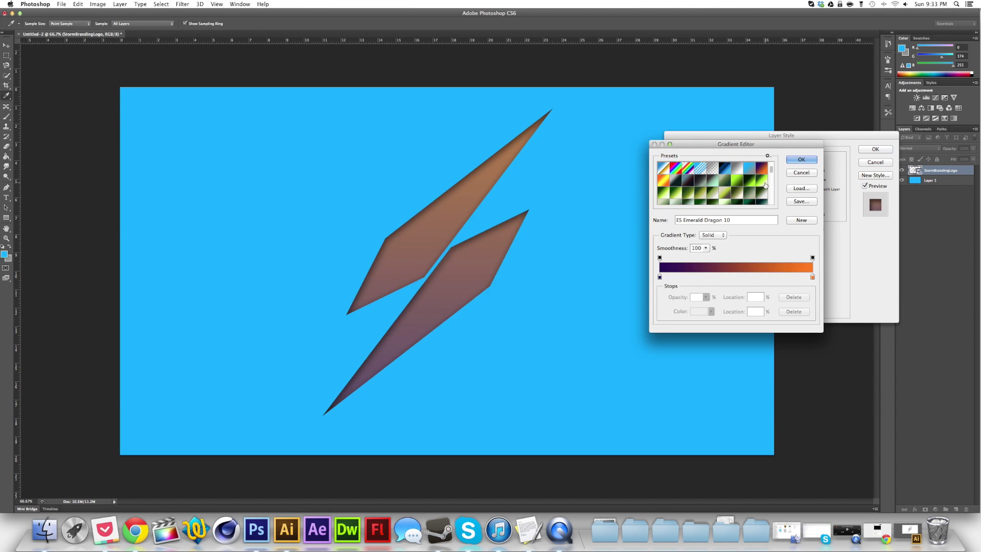
left_click(729, 195)
scroll(715, 184, "up", 3)
left_click(688, 167)
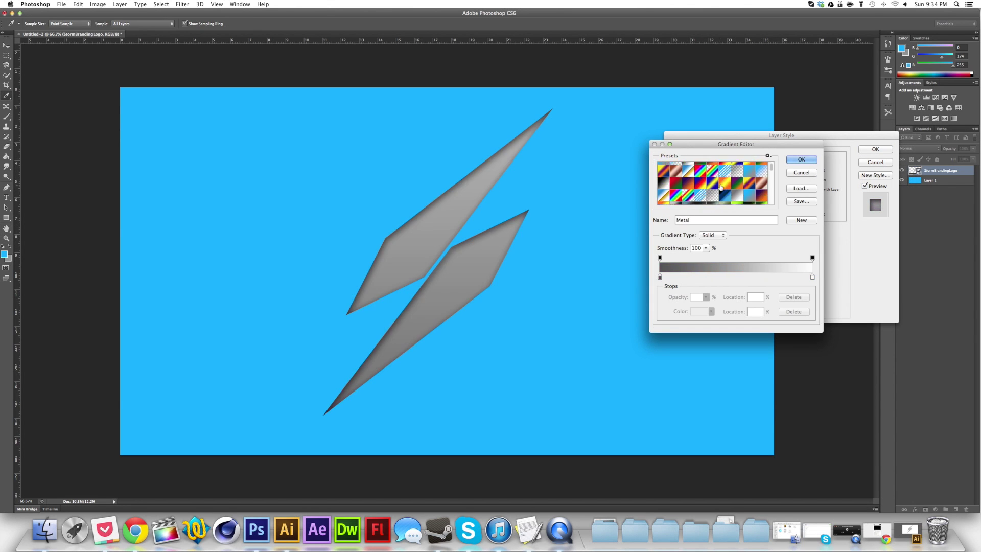
left_click_drag(667, 284, 696, 279)
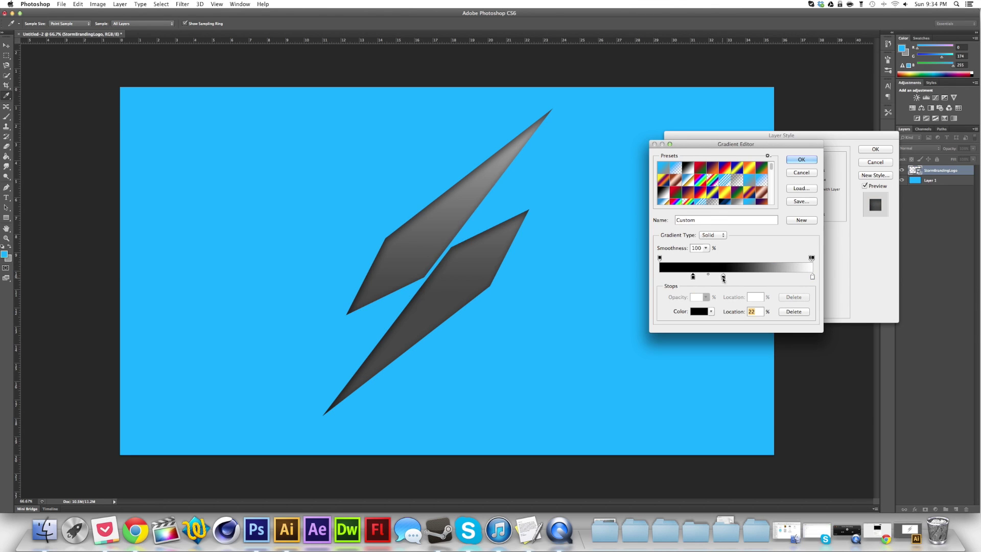
left_click(801, 160)
Step: Add a blue inside stroke to the bolt and apply the layer style
left_click(681, 192)
mouse_move(772, 189)
left_mouse_down()
mouse_move(766, 199)
mouse_move(775, 192)
left_mouse_up()
left_click(751, 216)
left_click(681, 192)
left_click(769, 175)
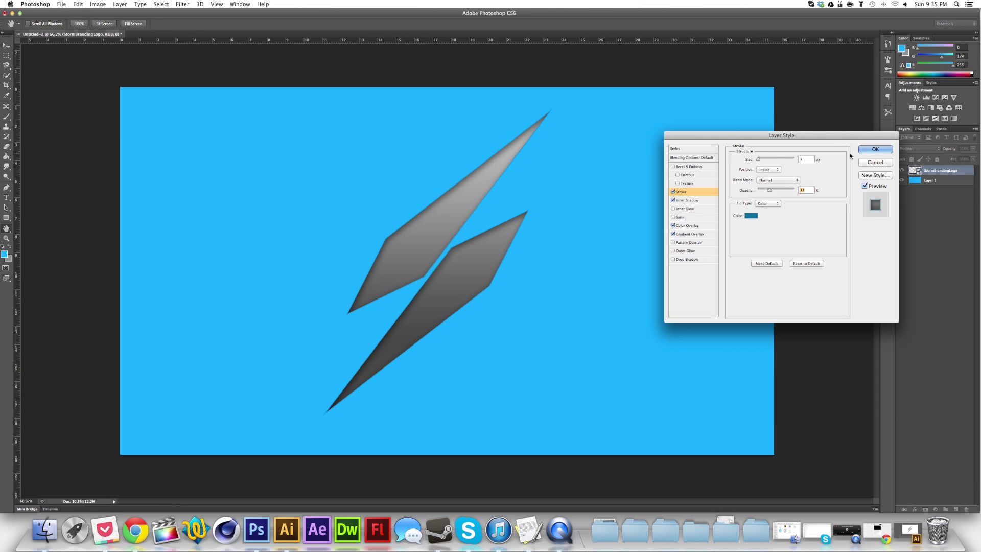
left_click(876, 149)
Step: Draw an ellipse shape layer covering the bolt
left_click_drag(6, 218, 30, 232)
left_click_drag(447, 245, 611, 404)
left_click_drag(571, 374, 571, 374)
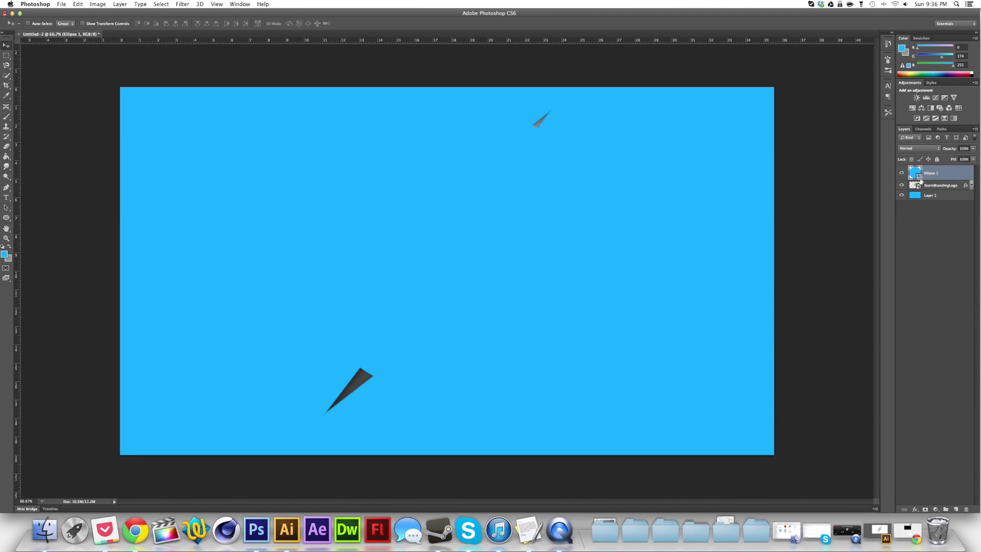
Step: Fill the circle dark blue and draw a smaller circle inside it
double_click(915, 173)
left_click(679, 193)
key("ctrl+j")
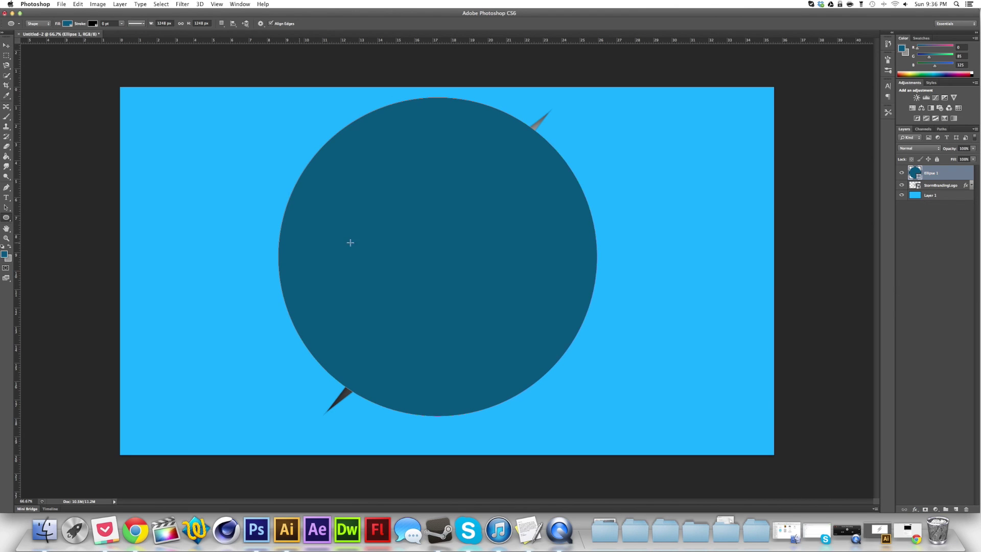
left_click_drag(614, 364, 654, 388)
left_click(433, 248)
Step: Centre the inner circle and subtract it from the blue one to leave a ring
key("Return")
key("v")
left_click_drag(433, 223, 429, 222)
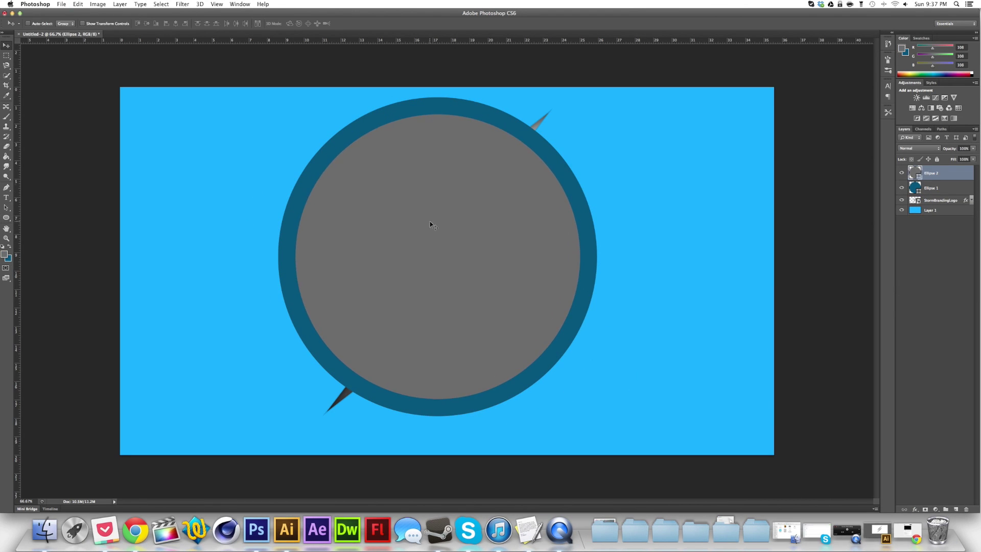
key("Delete")
left_click(97, 4)
mouse_move(123, 13)
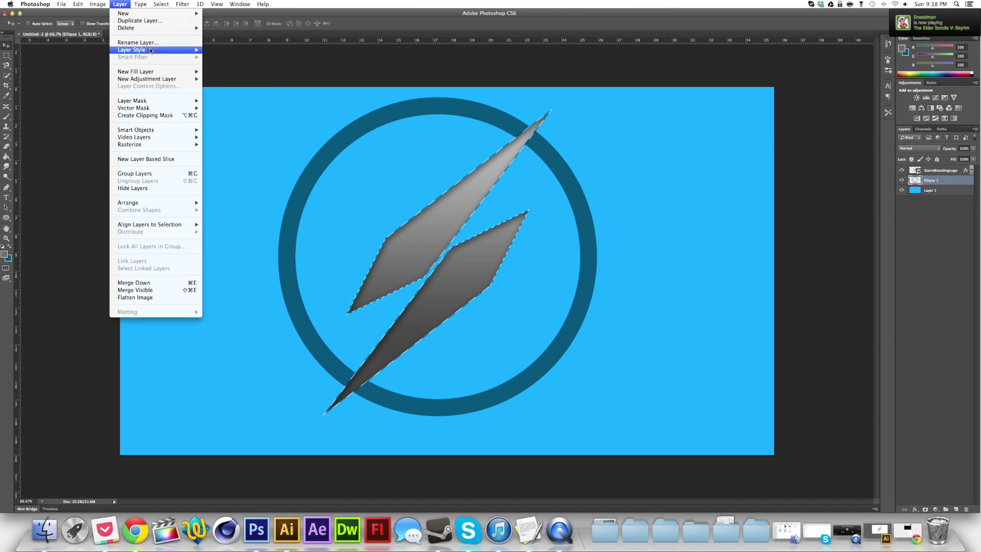
Step: Expand the bolt selection and delete it from the ring layer to cut gaps
left_click(476, 269)
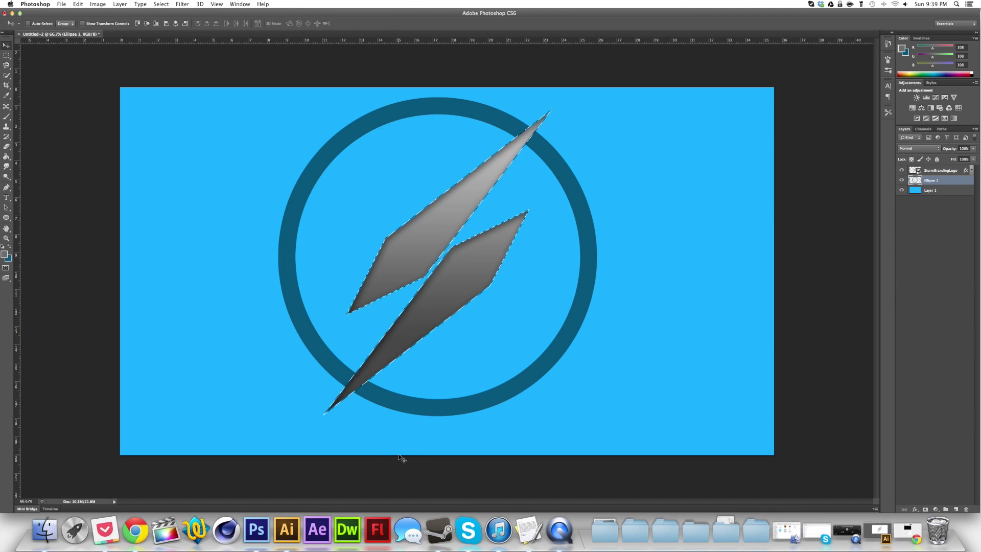
left_click(161, 4)
left_click(250, 115)
left_click(526, 245)
left_click(161, 4)
left_click(252, 116)
key("Return")
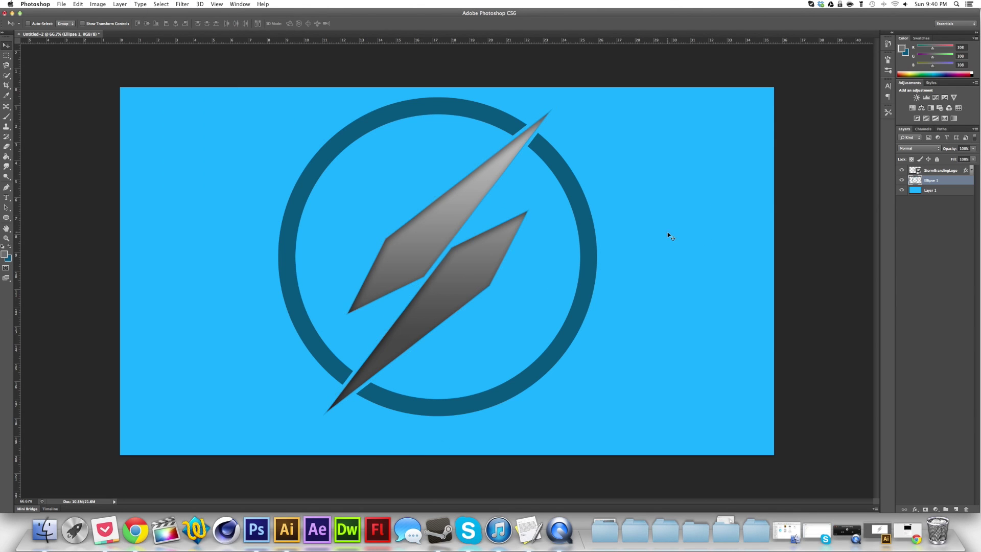
Step: Give the Ellipse 1 ring Bevel and grey Gradient Overlay styles matching the bolt
left_click_drag(966, 170, 966, 180)
double_click(935, 190)
left_click(818, 220)
key("Return")
key("Return")
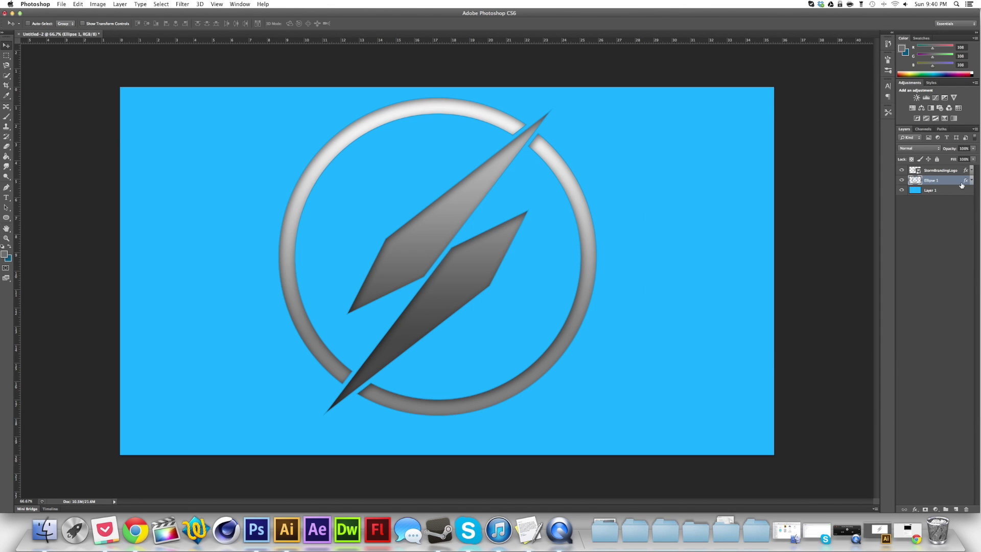
left_click(901, 286)
left_click(940, 170, "shift")
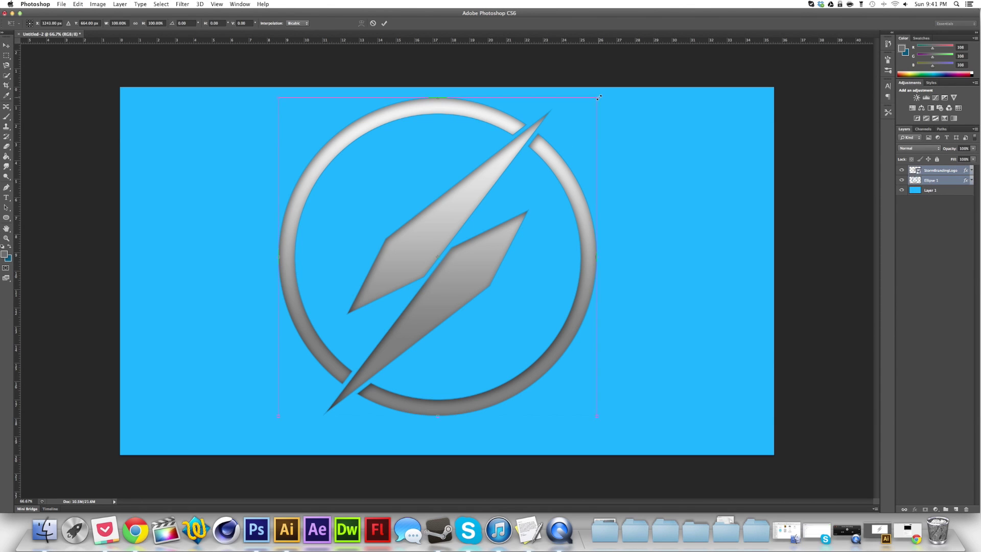
Step: Scale the logo down, centre it on canvas guides, hide guides, and delete the old ring
left_click_drag(410, 40, 410, 264)
left_click_drag(465, 282, 448, 282)
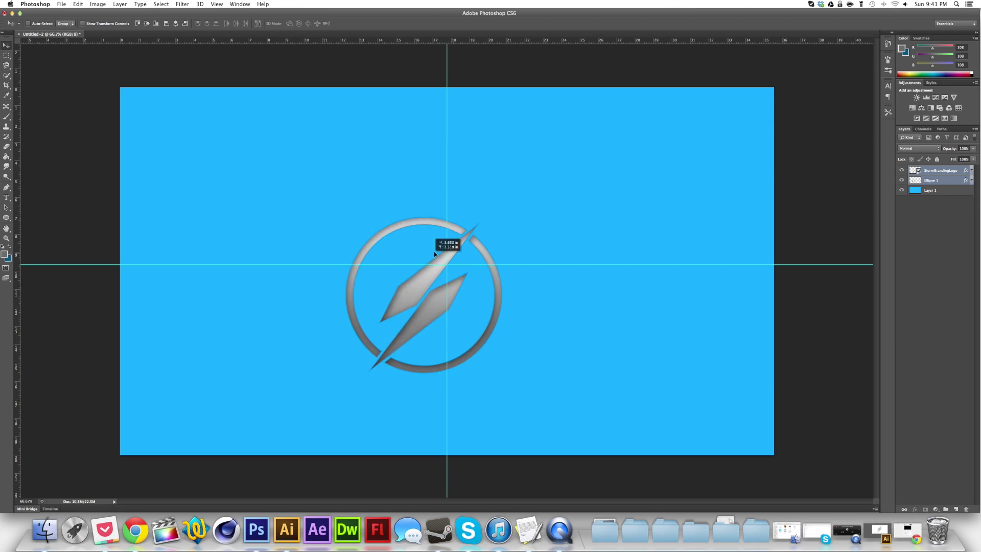
left_click_drag(379, 308, 469, 235)
key("ctrl+semicolon")
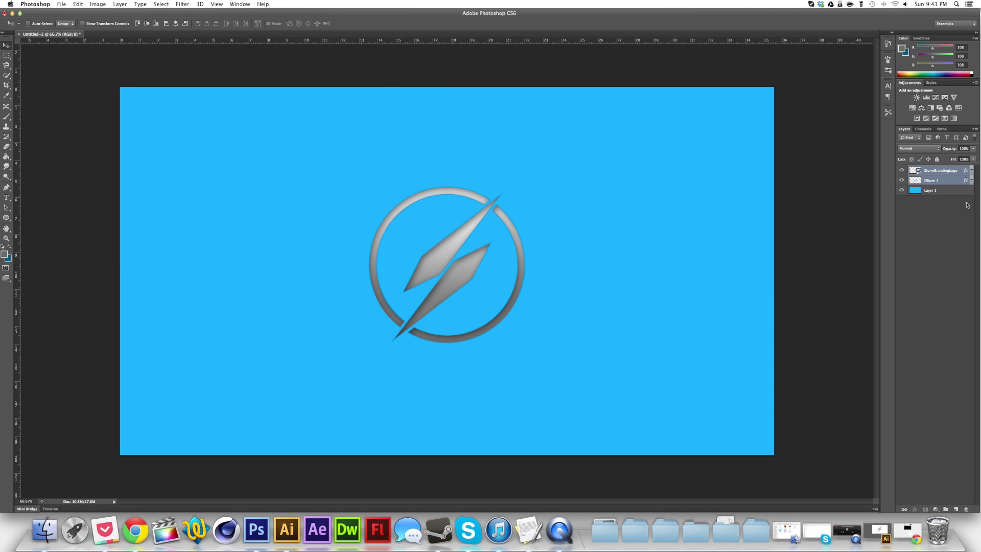
key("Delete")
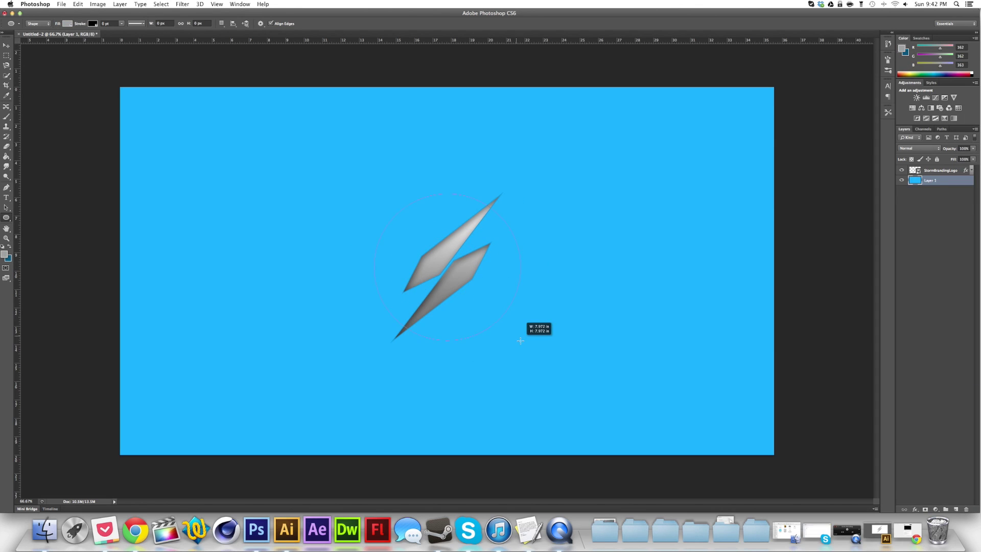
Step: Draw a new circle around the bolt and give the ring a metallic bevel style
left_click_drag(507, 326, 523, 342)
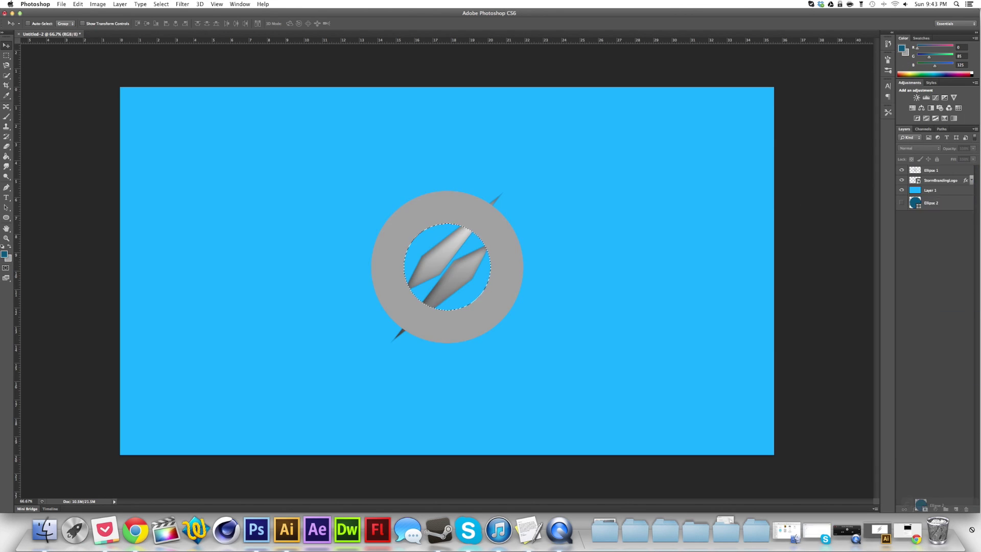
left_click(182, 4)
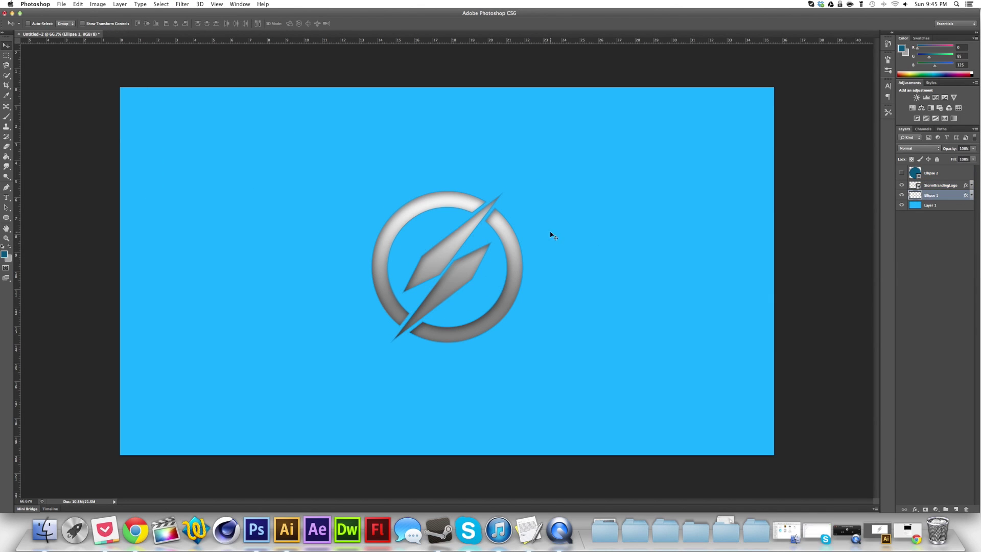
Step: Switch off the logo's effects and load an expanded selection of its shape
double_click(967, 196)
left_click(673, 200)
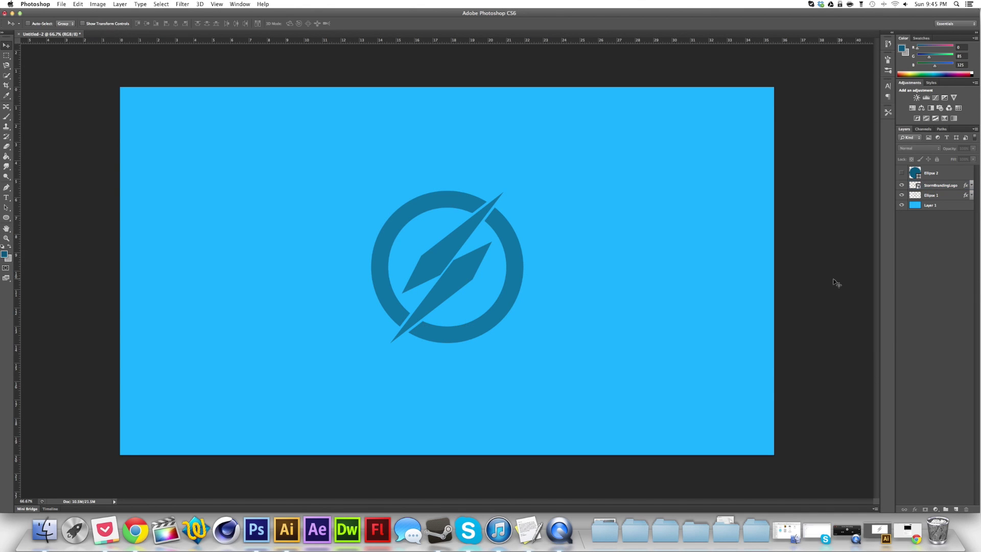
right_click(931, 196)
left_click(828, 254)
left_click(161, 5)
key("Return")
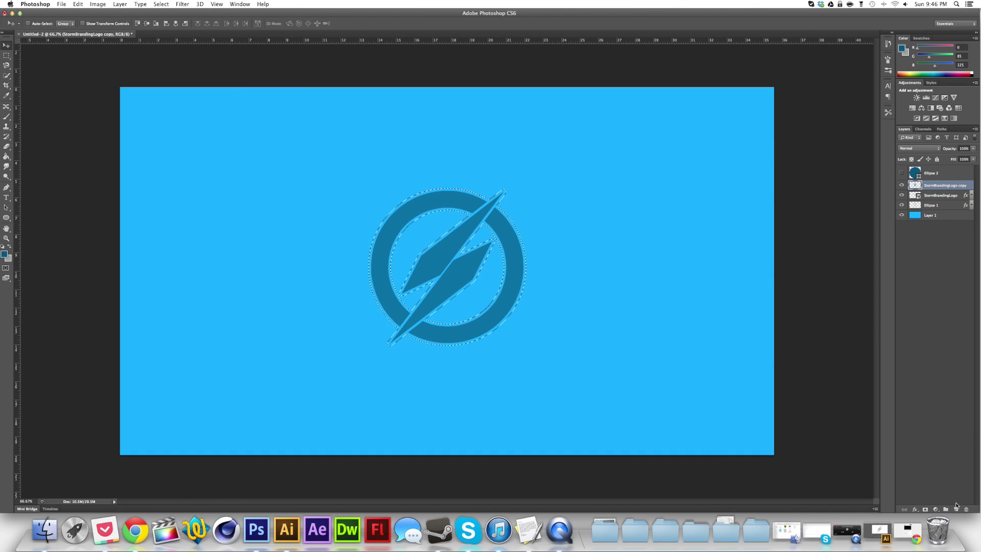
Step: Fill a new layer with light grey for the logo outline
left_click(930, 216)
left_click(5, 254)
left_click(679, 191)
left_click(234, 179)
key("ctrl+z")
key("ctrl+z")
left_click(941, 185)
Step: Delete the grey outside the expanded logo selection to leave a pale outline
left_click(161, 4)
left_click(207, 31)
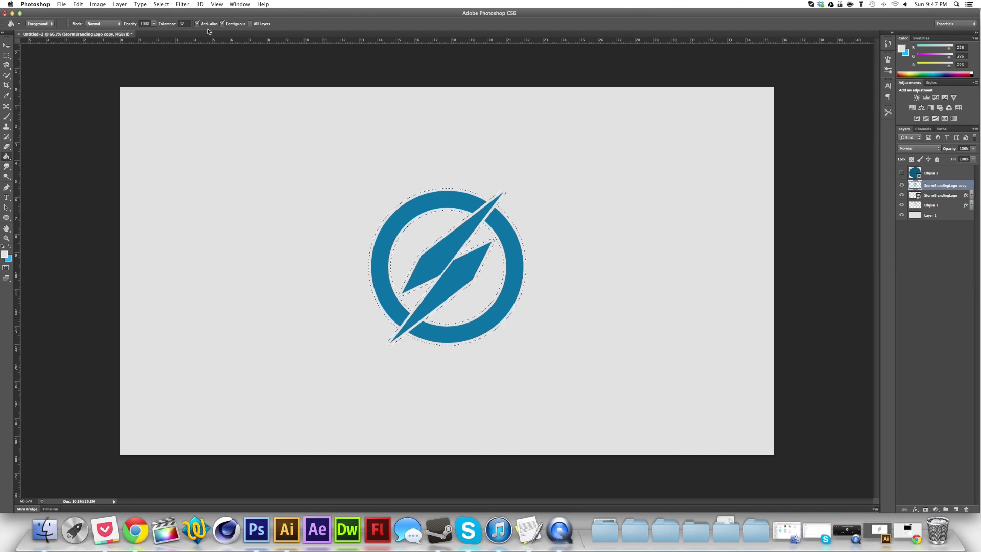
left_click(930, 216)
key("Delete")
Step: Move the new layer beneath the outline and fill it blue
left_click_drag(899, 228, 901, 230)
key("x")
left_click(361, 257)
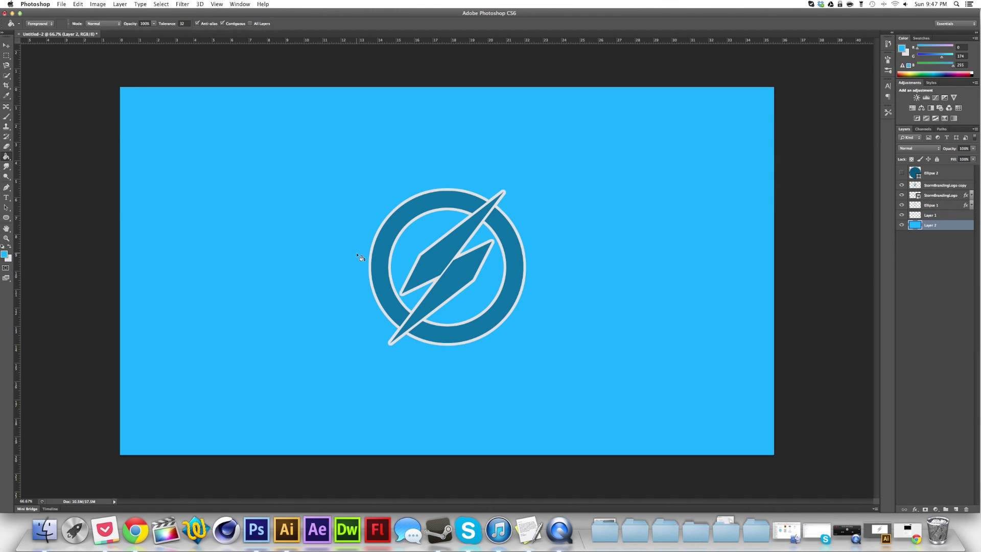
Step: Move the logo higher on the canvas centre line
left_click_drag(974, 151, 946, 156)
key("v")
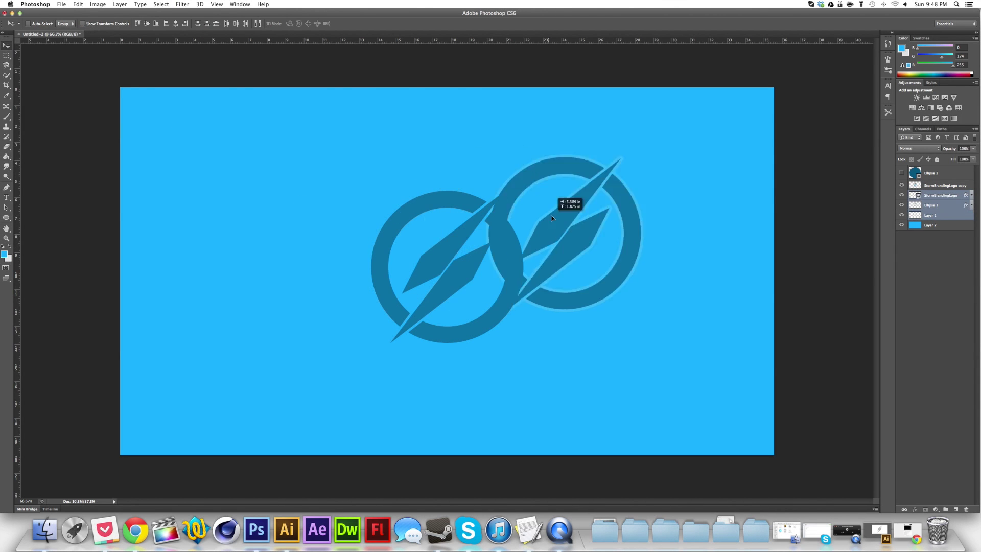
mouse_move(526, 258)
left_mouse_down()
mouse_move(682, 222)
mouse_move(431, 303)
left_mouse_up()
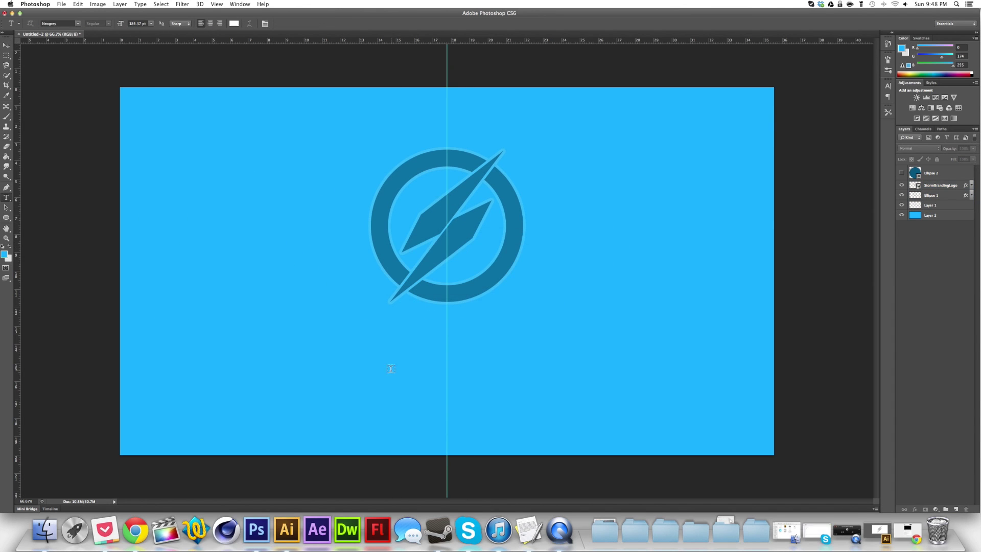
Step: Type STORM beneath the logo
type("STORM")
left_click(80, 24)
scroll(80, 31, "up", 10)
scroll(77, 77, "up", 10)
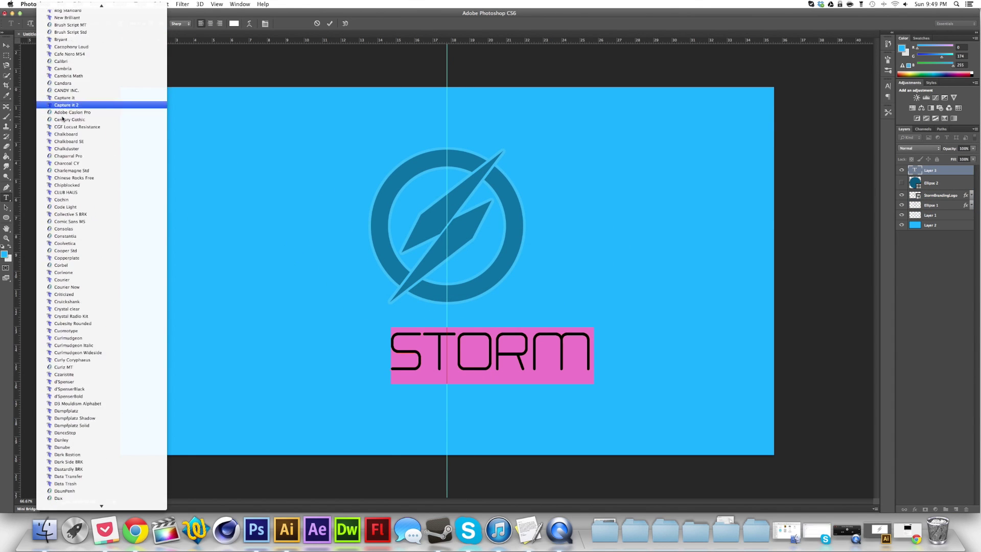
Step: Set STORM in a bold condensed font with a dark blue stroke, then start a tall rectangle
left_click(76, 46)
left_click(7, 45)
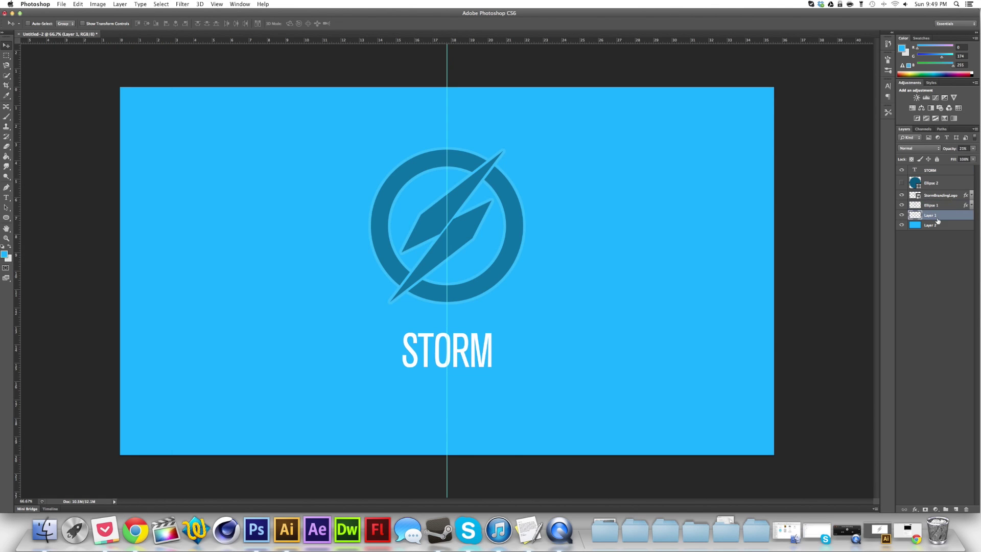
double_click(969, 172)
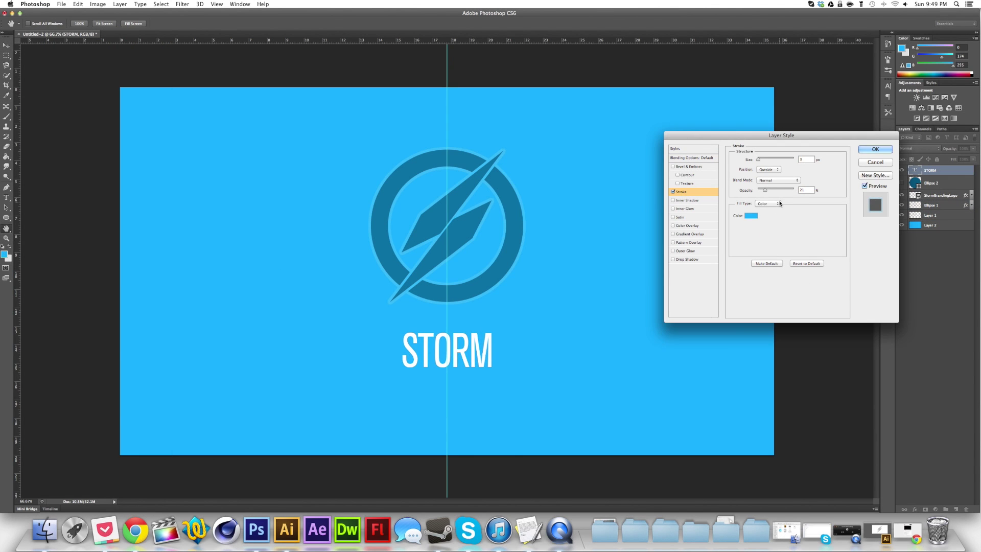
left_click(751, 215)
key("Return")
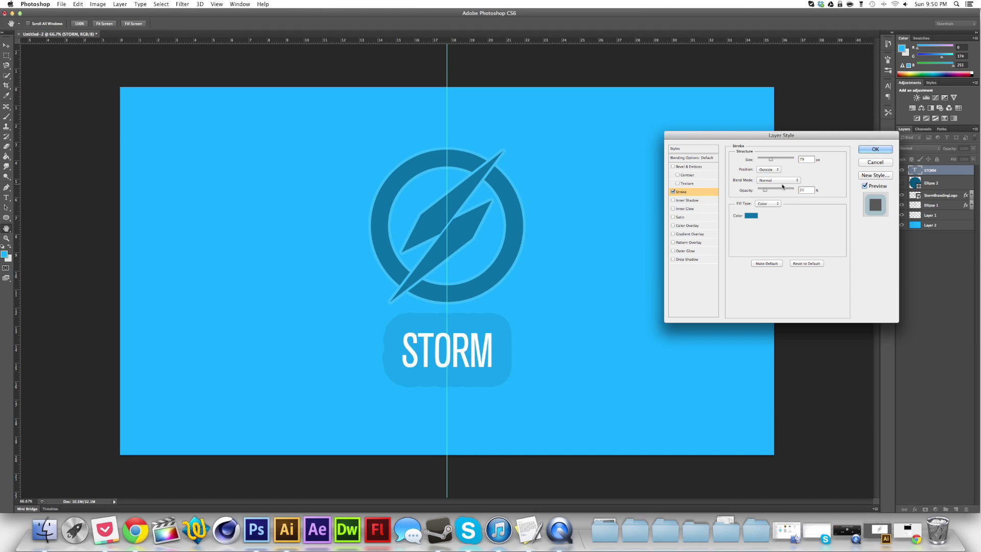
key("Return")
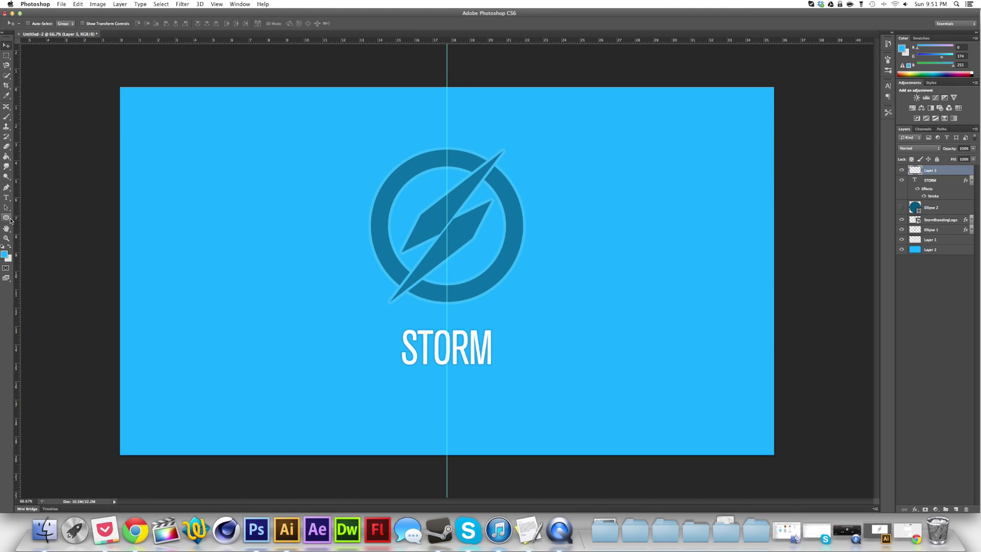
left_click_drag(207, 184, 230, 332)
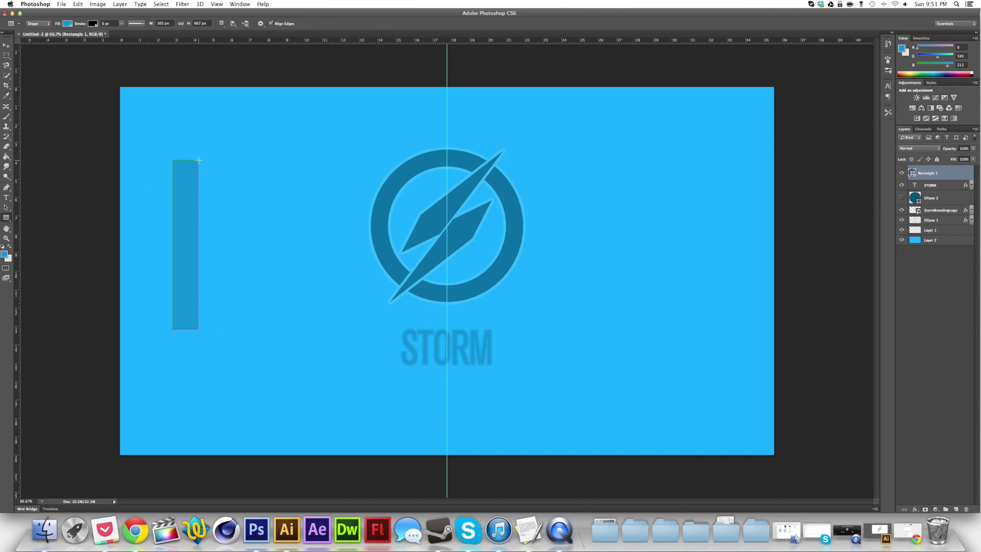
Step: Draw two narrow stripes, filling the second one darker blue
left_click_drag(172, 329, 201, 160)
left_click_drag(229, 331, 225, 330)
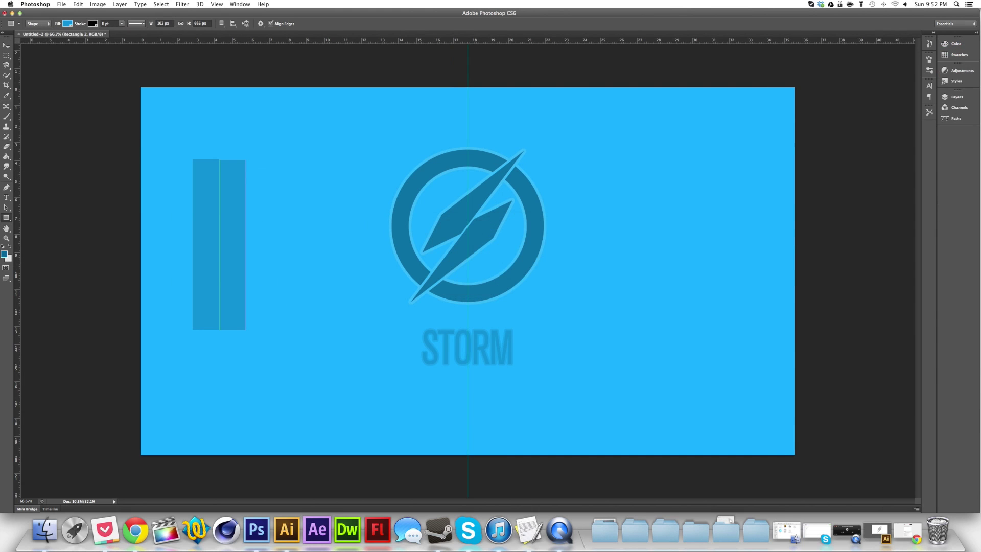
left_click(67, 23)
left_click(43, 59)
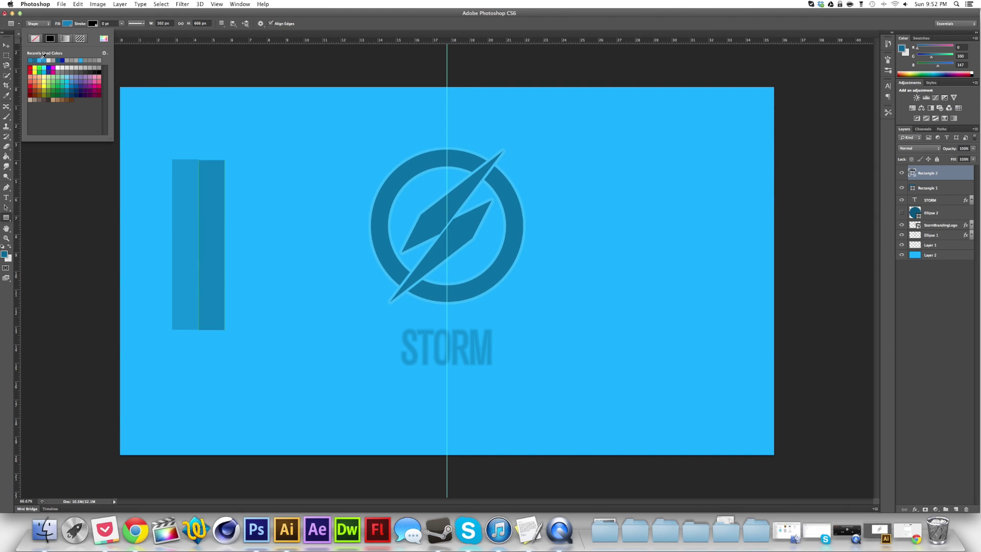
Step: Duplicate the stripes rightward into seven alternating light and dark blue stripes
key("Escape")
left_click_drag(199, 185, 225, 185)
left_click(5, 254)
key("Return")
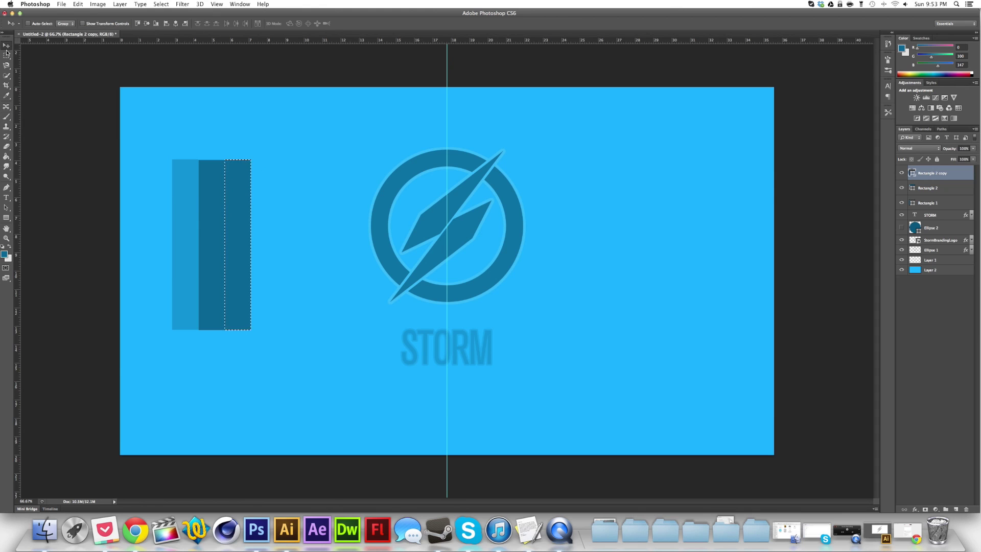
key("ctrl+z")
left_click_drag(271, 203, 323, 202)
mouse_move(257, 245)
left_mouse_down()
mouse_move(309, 203)
mouse_move(340, 214)
left_mouse_up()
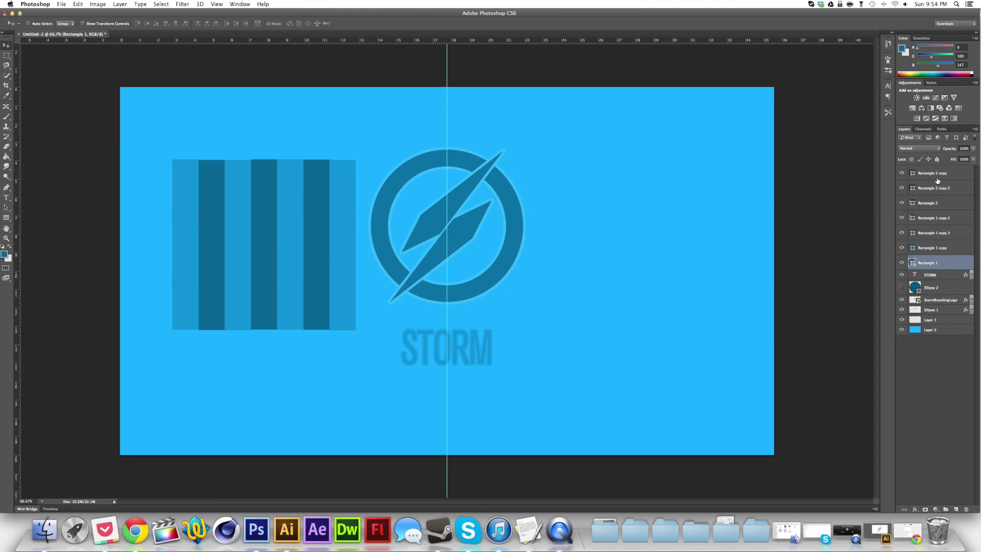
Step: Move the stripe block to the canvas centre and rotate it 45°
left_click(933, 172, "shift")
key("ctrl+t")
left_click_drag(264, 245, 447, 220)
left_click_drag(542, 92, 586, 230)
key("Return")
right_click(940, 248)
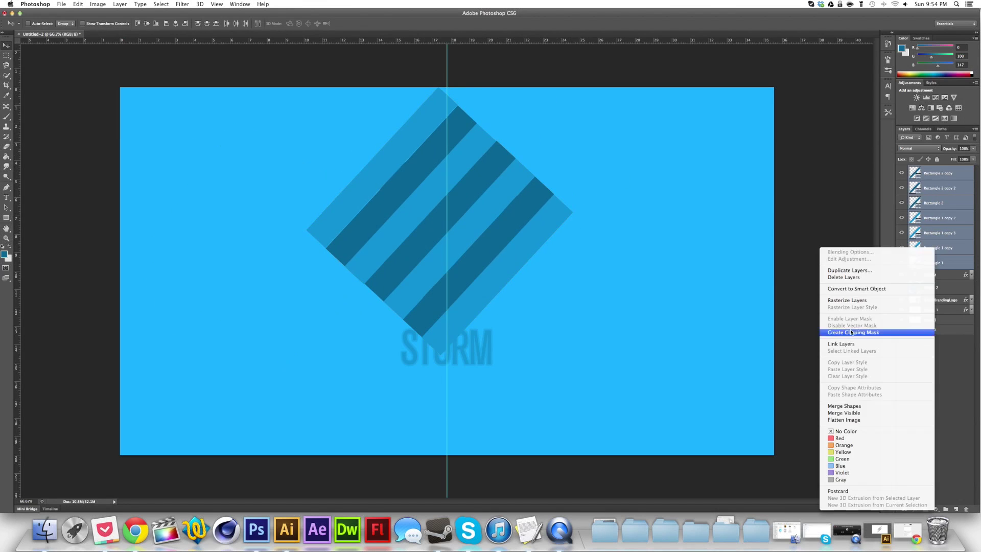
Step: Merge the stripes, duplicate the logo layer, and trim the stripes outside the logo shape
left_click(917, 345)
right_click(930, 216)
left_click(902, 205)
left_click(937, 170)
left_click(161, 4)
left_click(169, 31)
key("Delete")
key("ctrl+d")
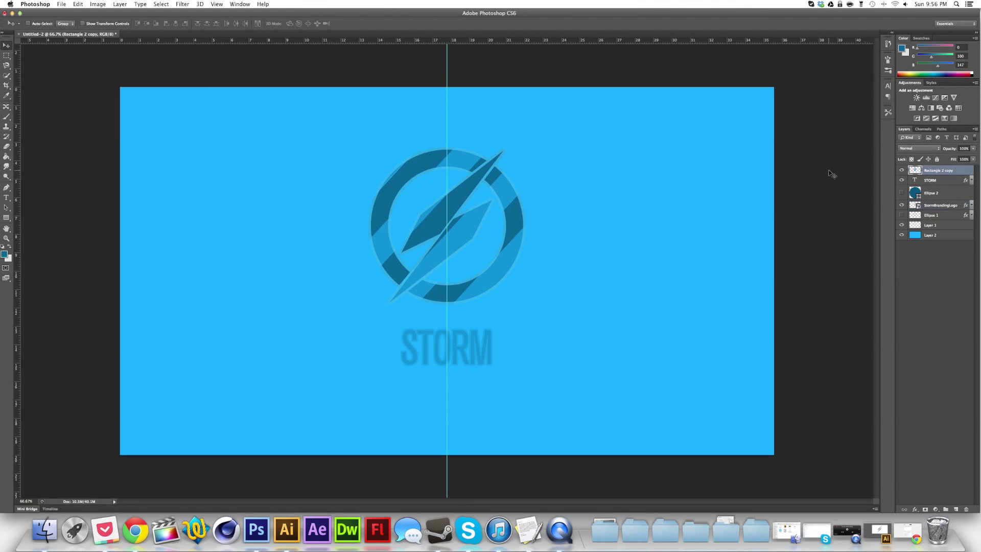
Step: Rotate the striped rectangle to a new diagonal angle with Free Transform
key("ctrl+t")
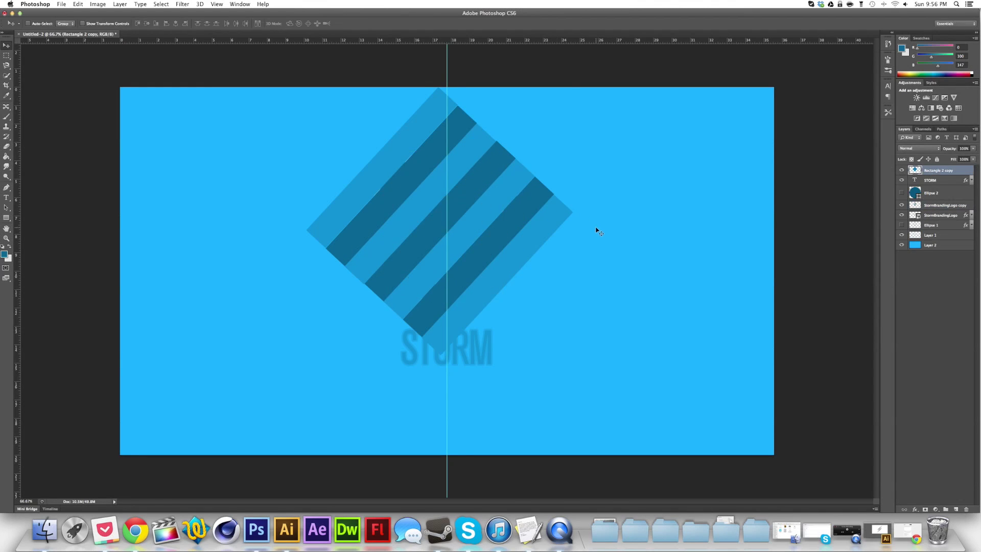
left_click_drag(598, 228, 597, 206)
key("Return")
key("ctrl+t")
mouse_move(592, 153)
left_mouse_down()
mouse_move(587, 330)
mouse_move(409, 359)
left_mouse_up()
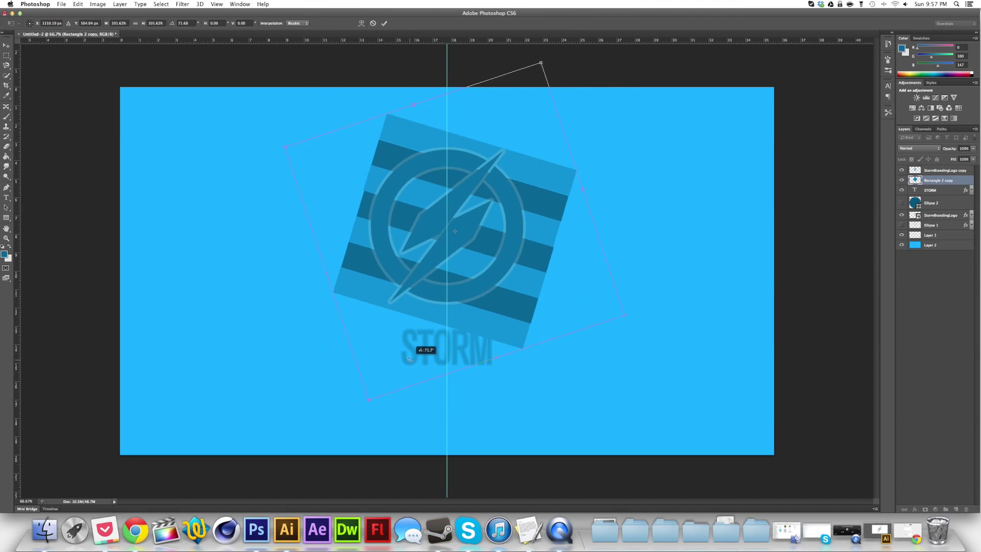
left_click_drag(511, 214, 513, 220)
key("Return")
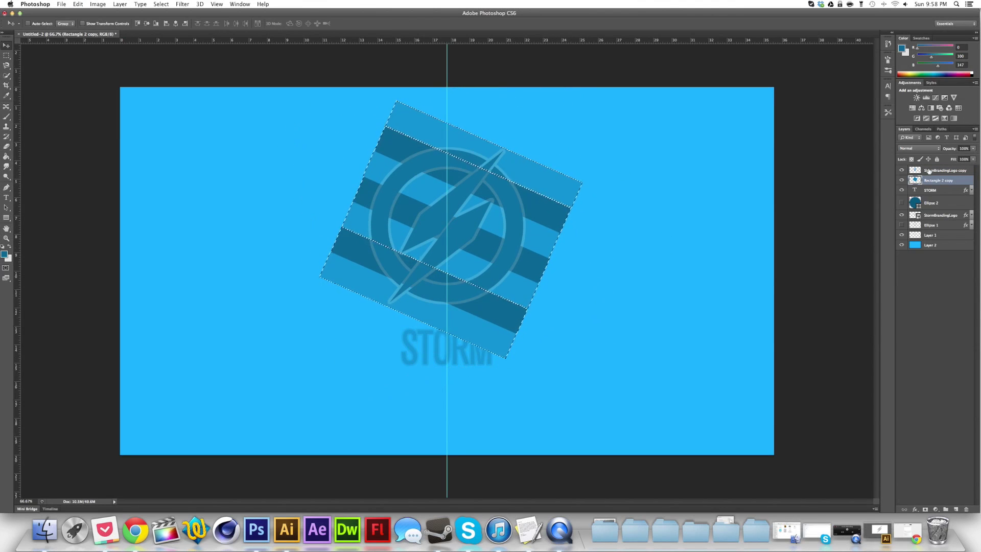
Step: Delete the rotated stripes outside the logo and move the logo copy beneath Ellipse 2
key("ctrl+shift+i")
key("Delete")
key("ctrl+d")
left_click_drag(941, 170, 941, 210)
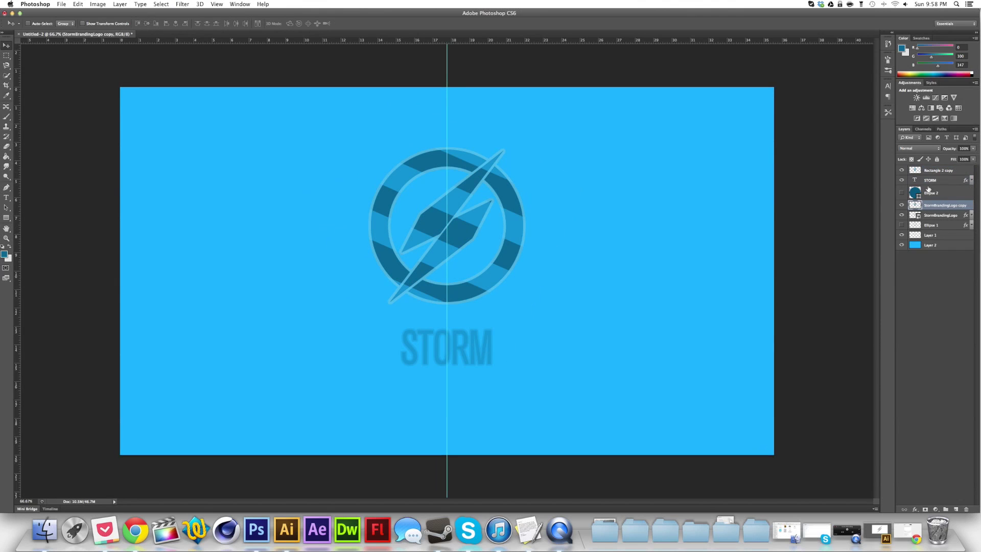
Step: Draw a dark bar across the STORM text and move Rectangle 1 to the top
left_click_drag(399, 341, 495, 352)
key("Return")
mouse_move(928, 207)
left_mouse_down()
mouse_move(937, 199)
mouse_move(930, 169)
mouse_move(950, 169)
left_mouse_up()
Step: Make the stroked dark bar across STORM thinner, then add a new empty layer
left_click(902, 174)
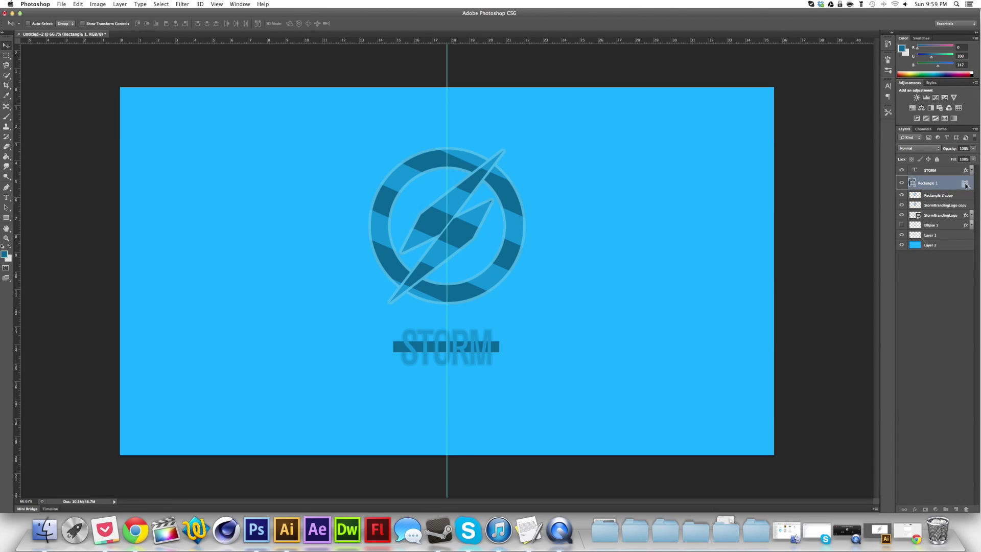
left_click(966, 185)
key("ctrl+plus")
key("ctrl+plus")
key("ctrl+t")
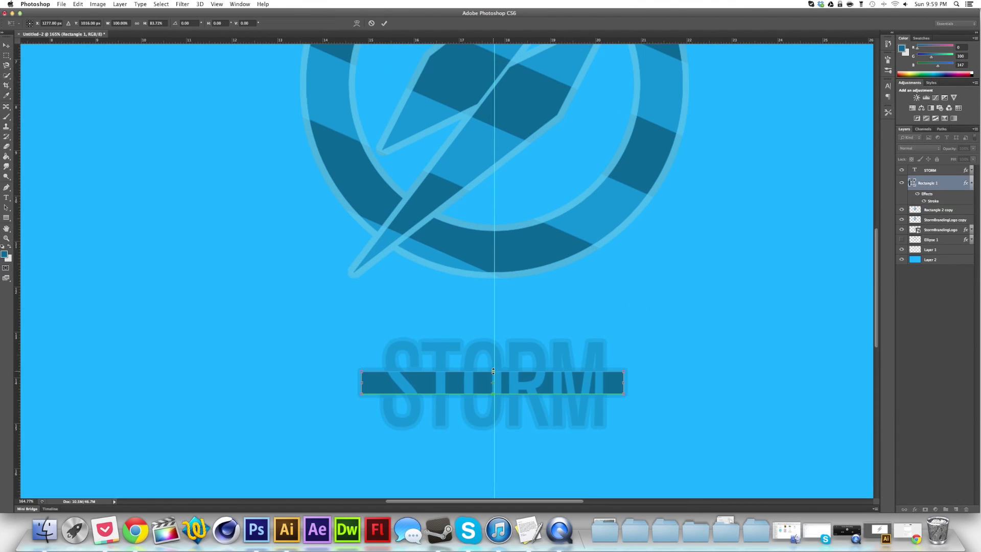
key("Return")
key("ctrl+0")
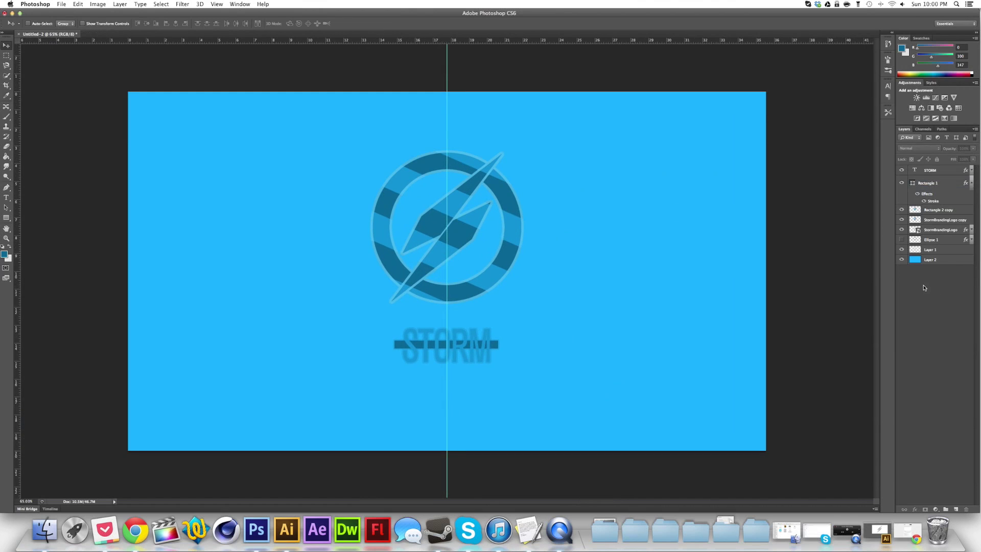
left_click(951, 510)
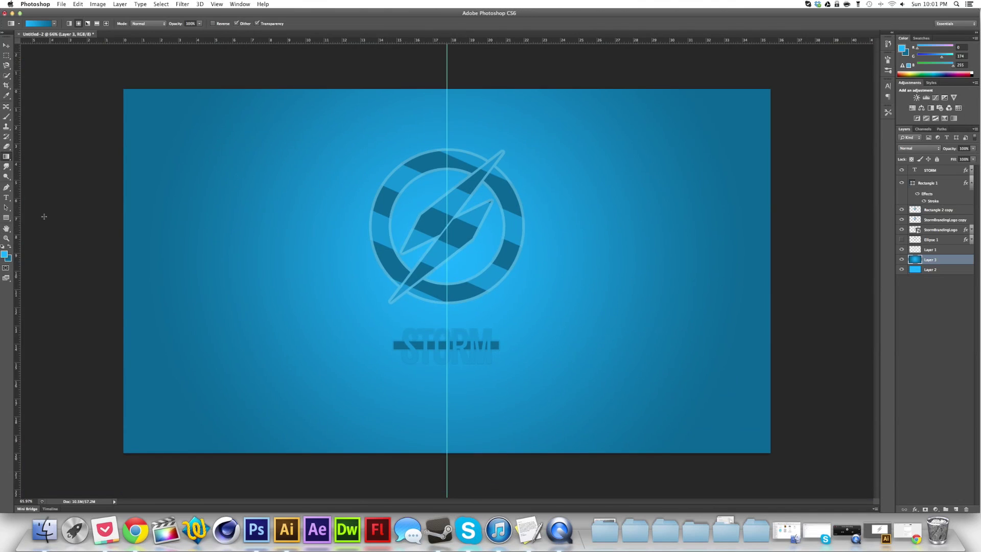
Step: Edit the STORM text, then begin a new 'gfx' text entry beside it
key("t")
left_click(470, 344)
key("ctrl+Return")
key("v")
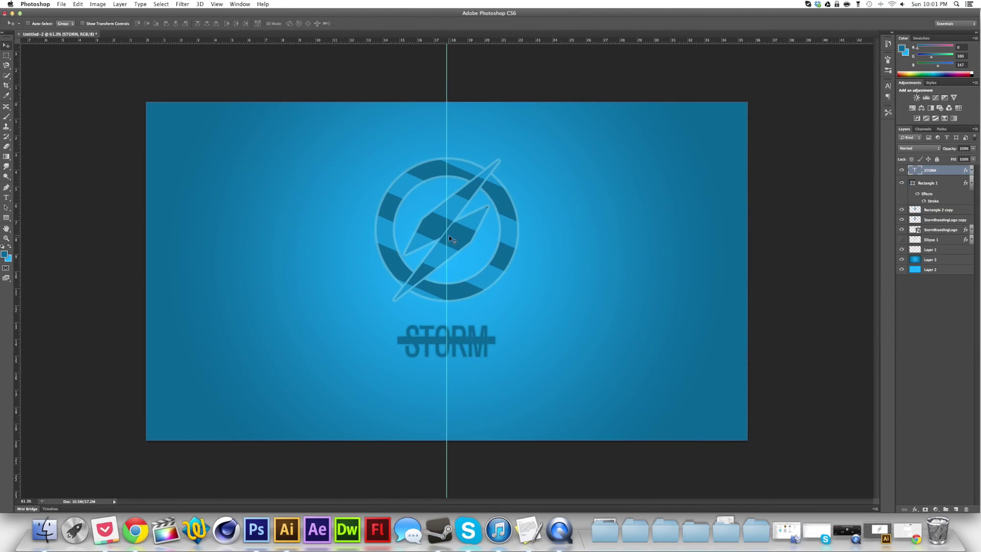
scroll(449, 307, "up", 3)
key("t")
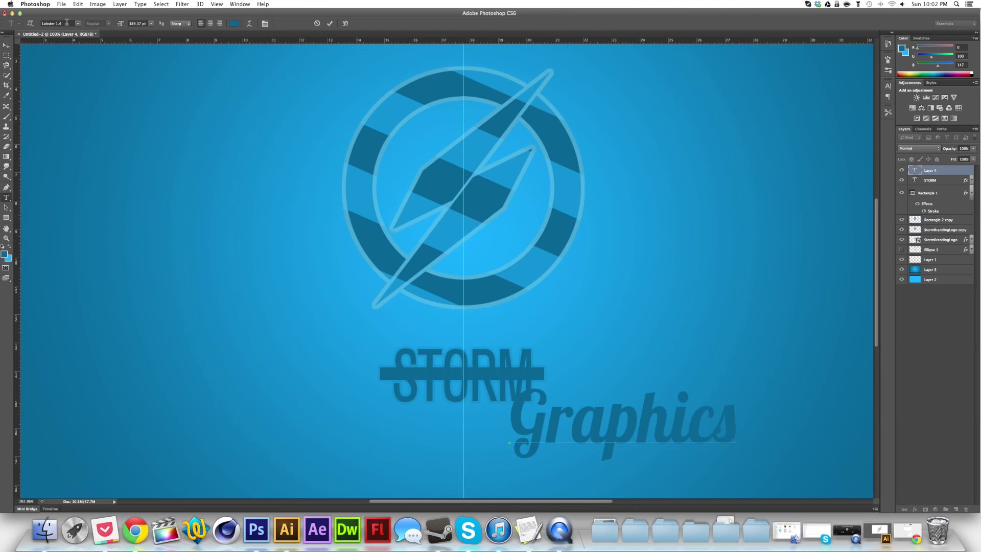
type("G")
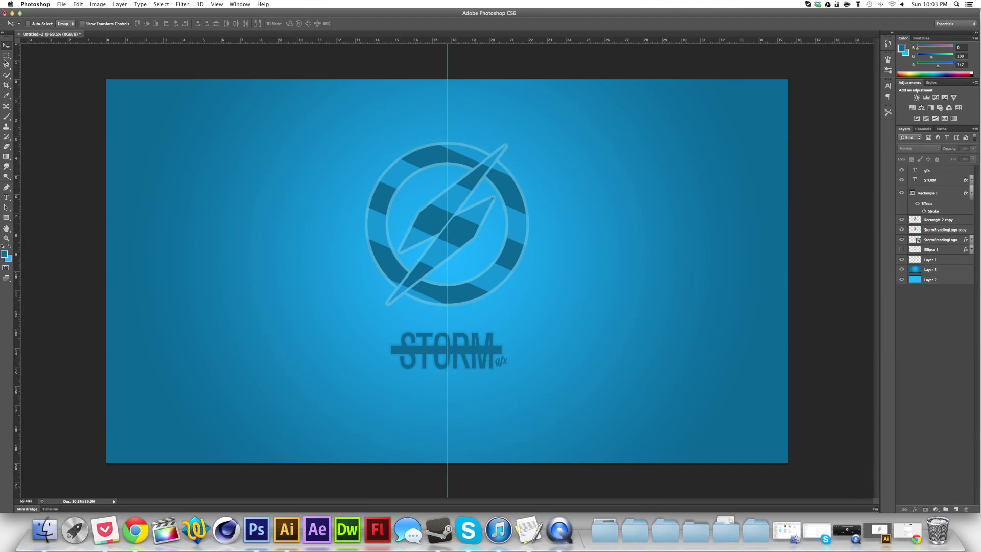
Step: Draw a dark circle and cut a centred smaller circle from it to form a ring
left_click_drag(452, 236, 561, 336)
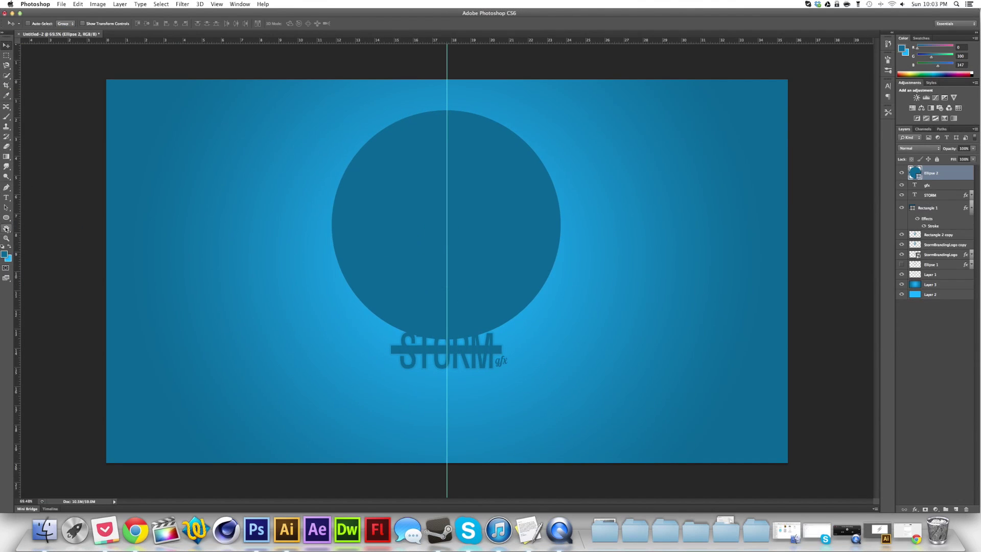
left_click_drag(448, 224, 555, 331)
key("v")
left_click_drag(433, 203, 435, 203)
key("Delete")
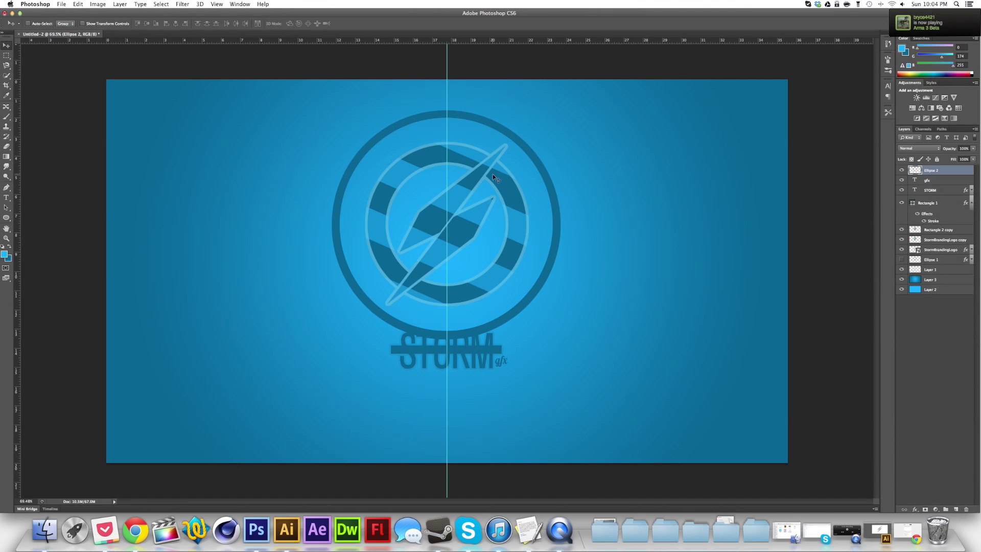
Step: Shrink the dark ring to 88% and scale the striped logo to fit inside it
key("ctrl+t")
left_click_drag(561, 111, 521, 165)
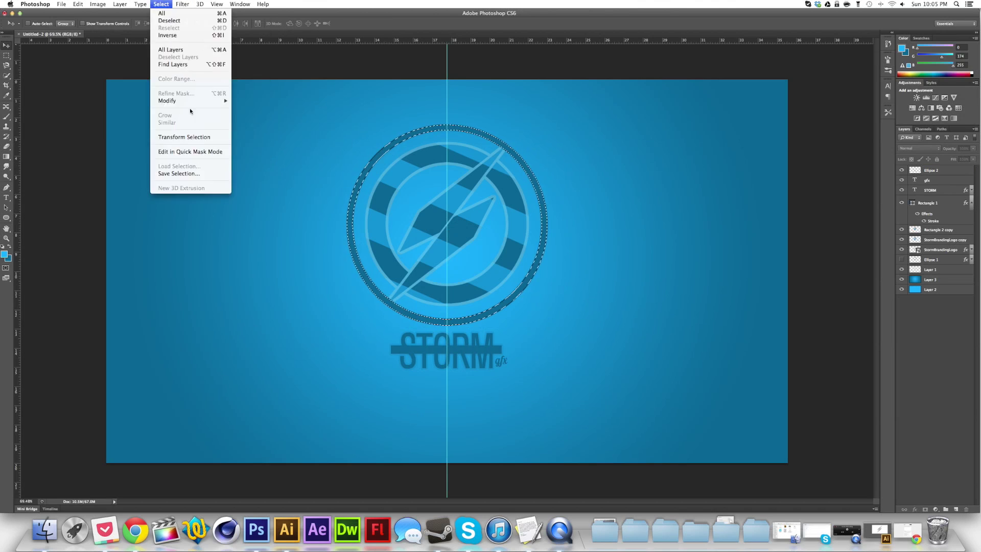
scroll(509, 221, "down", 1, "alt")
key("ctrl+t")
left_click_drag(510, 221, 385, 295)
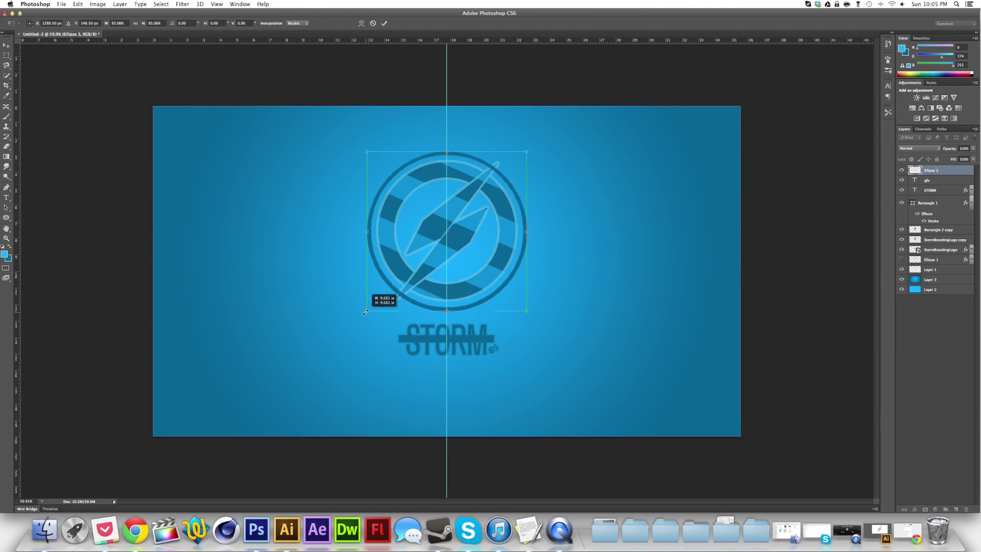
key("Return")
scroll(532, 183, "up", 2, "alt")
Step: Select all the logo layers and merge them into a new combined layer
left_click(905, 240)
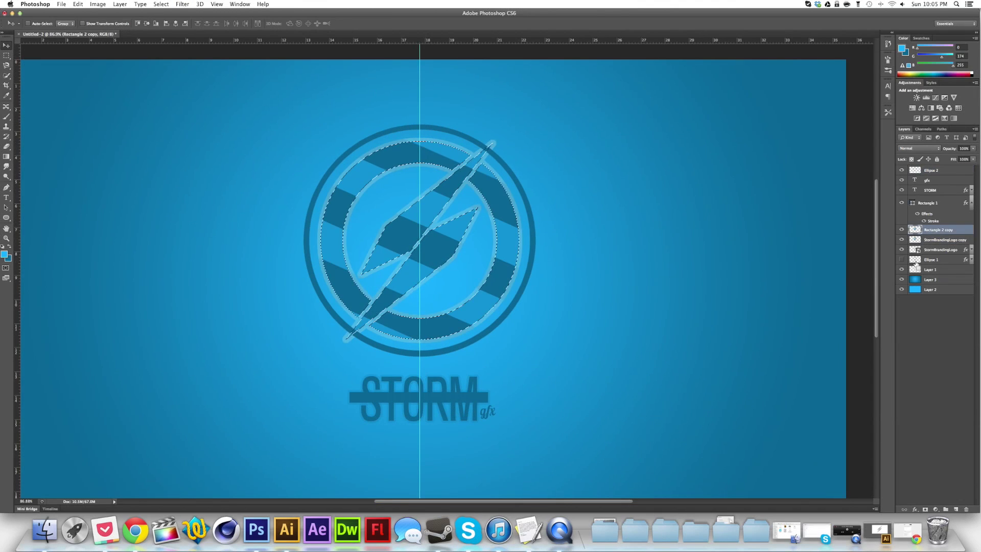
key("ctrl+d")
scroll(351, 133, "down", 2)
scroll(351, 133, "down", 2)
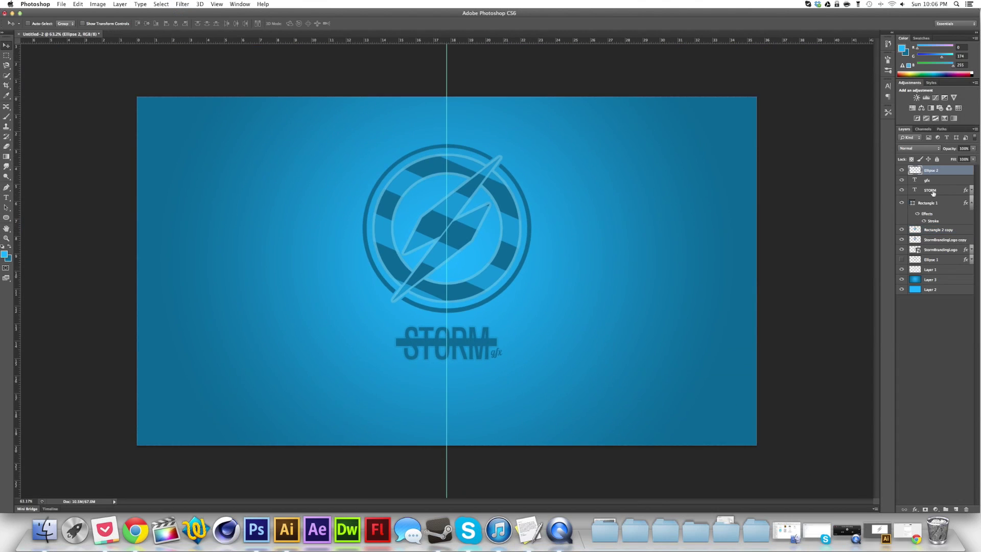
left_click(971, 203)
left_click(935, 245, "shift")
left_click(901, 215)
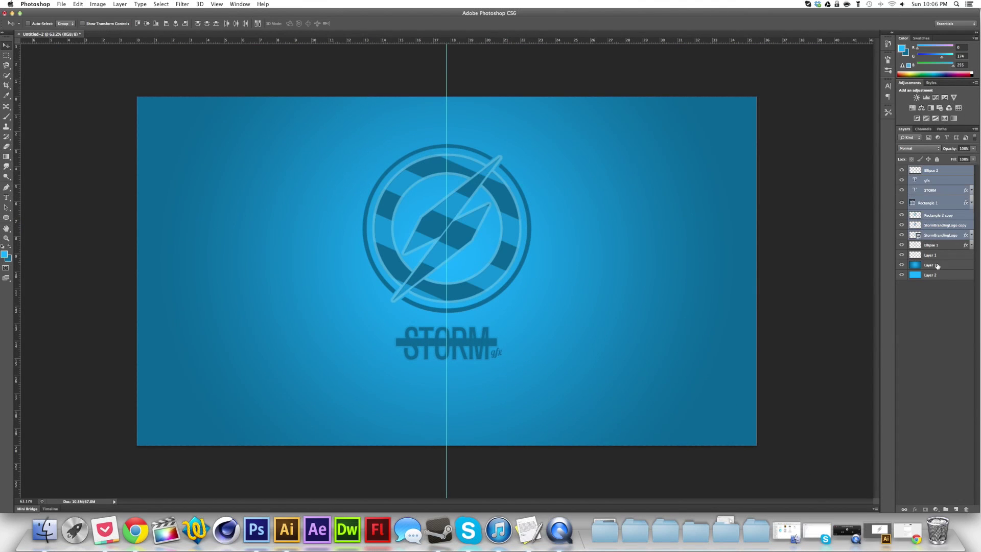
key("ctrl+alt+e")
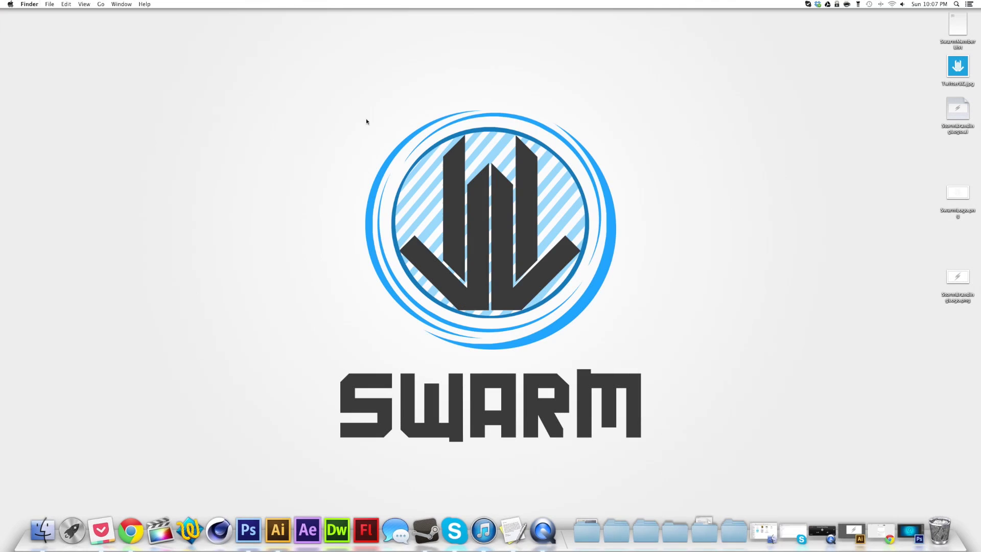
left_click(734, 532)
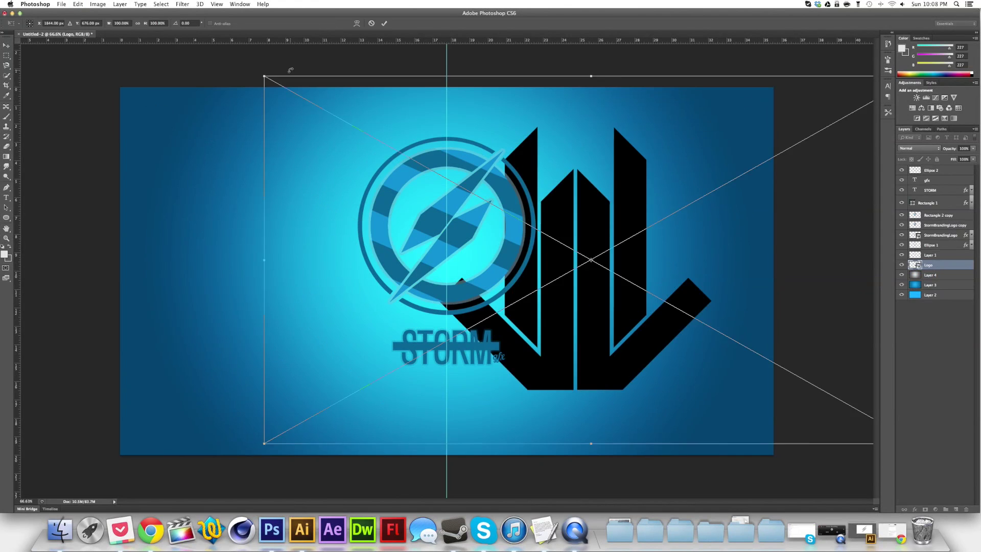
Step: Scale the placed Swarm logo down toward the lower right
left_click_drag(264, 76, 684, 379)
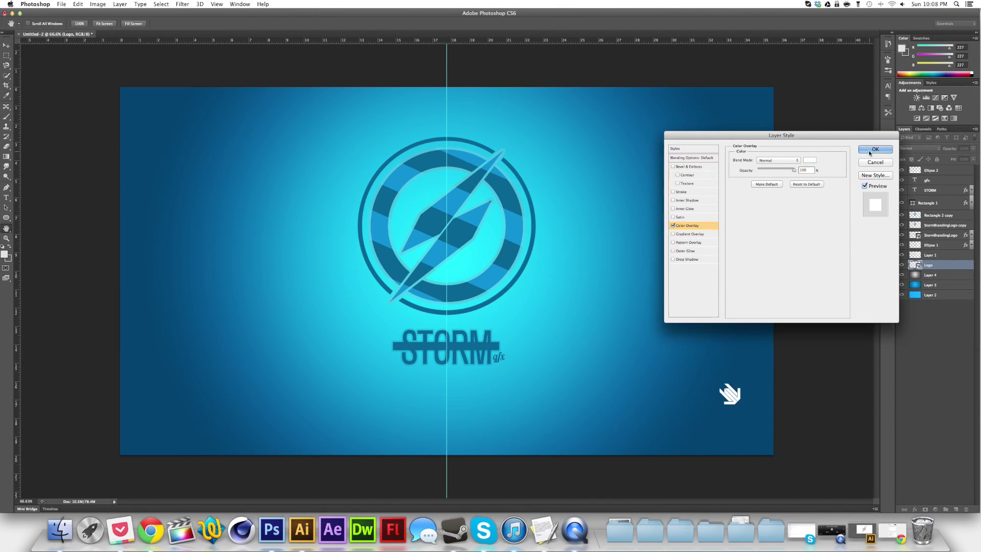